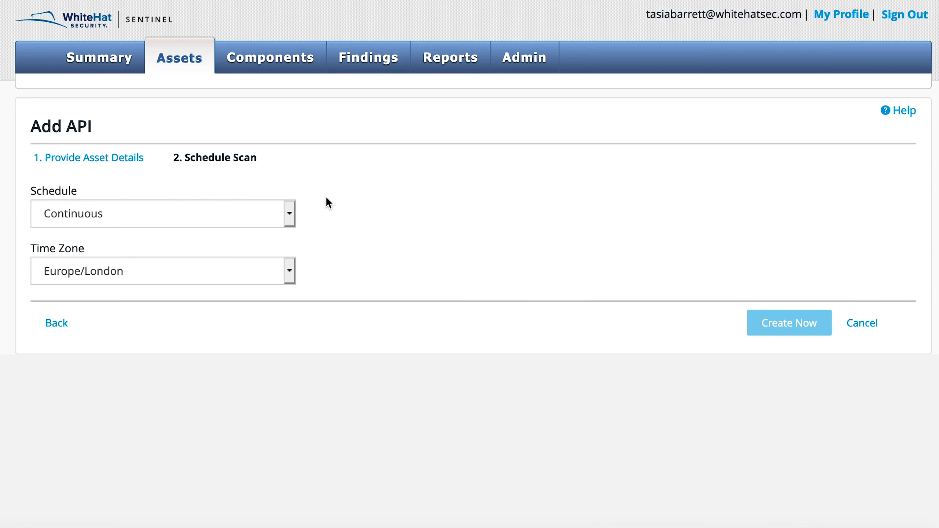
# Step: Leave the Add API wizard and open the demo Auto-API asset in the third row of the asset list
pyautogui.click(290, 215)
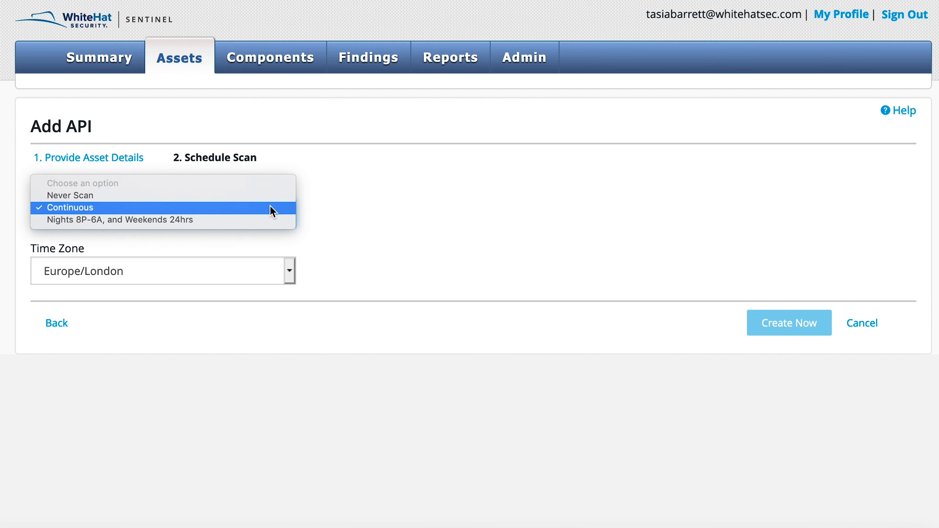
pyautogui.click(270, 206)
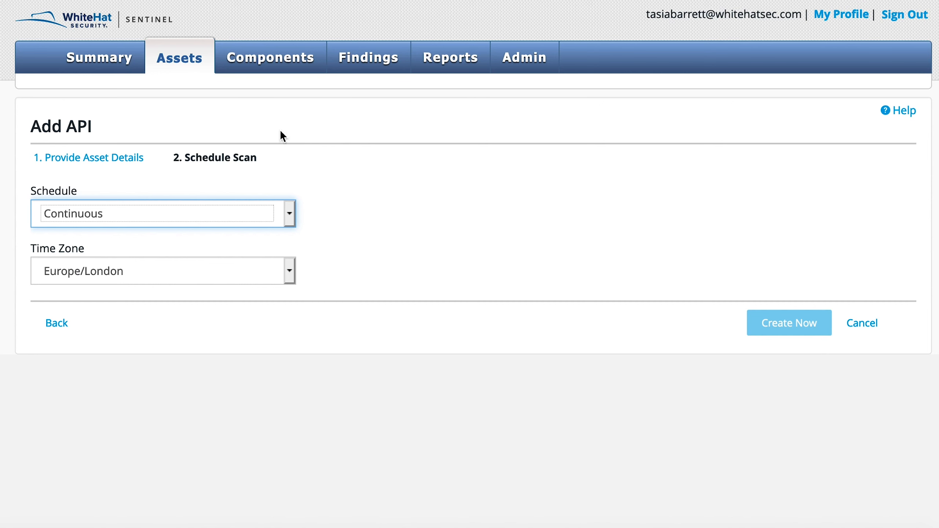
pyautogui.click(178, 63)
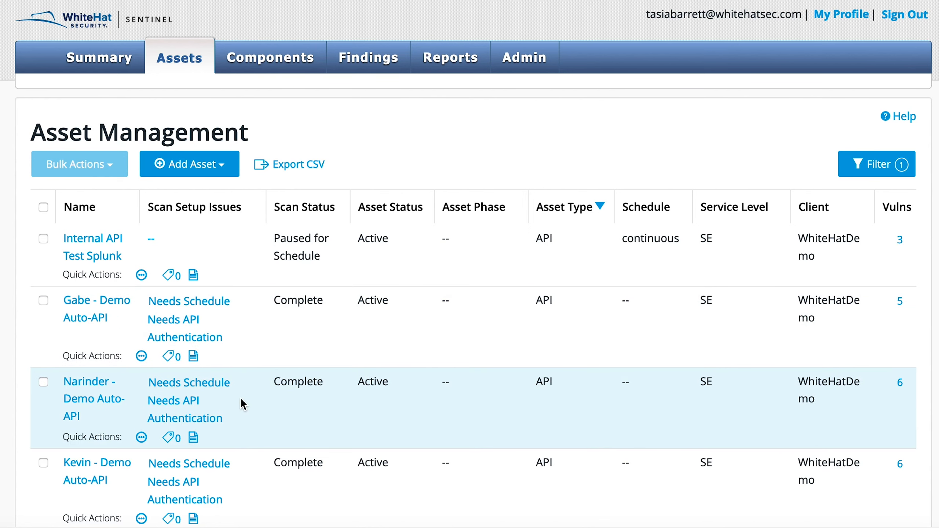
pyautogui.click(89, 385)
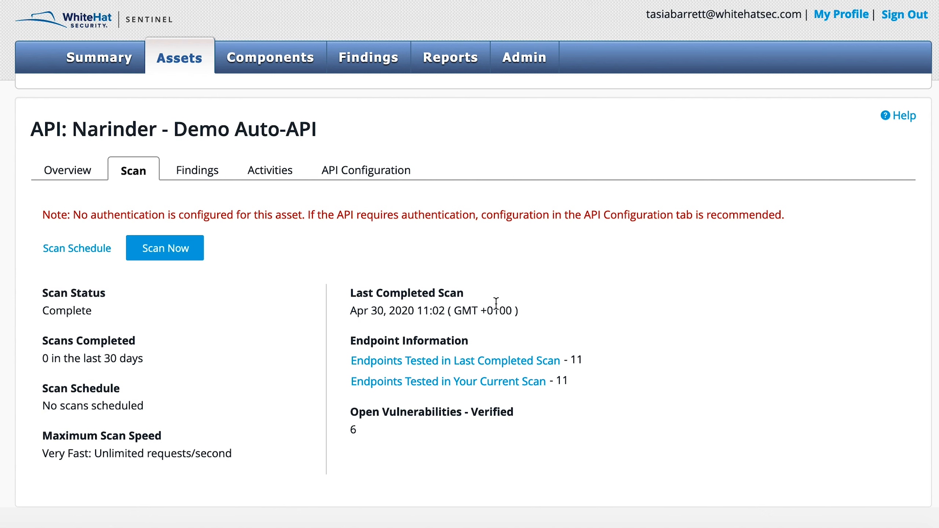
# Step: Review the list of endpoints tested in the last completed scan, then close it
pyautogui.click(496, 364)
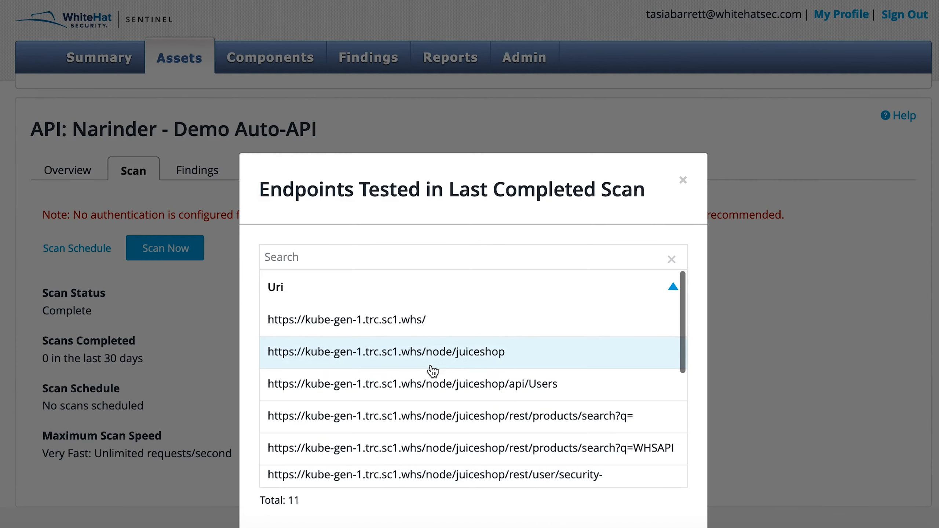
pyautogui.scroll(-5, 432, 370)
pyautogui.scroll(-2, 433, 370)
pyautogui.scroll(2, 428, 371)
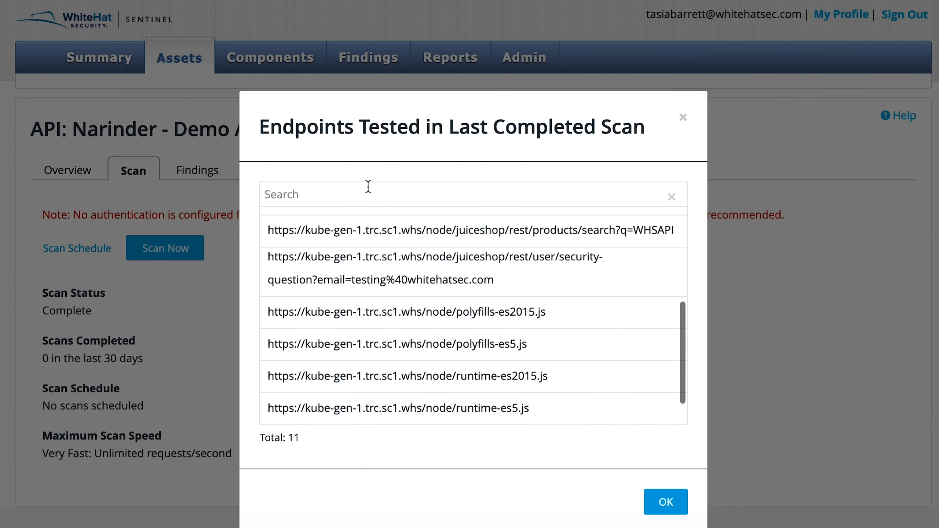
pyautogui.click(684, 118)
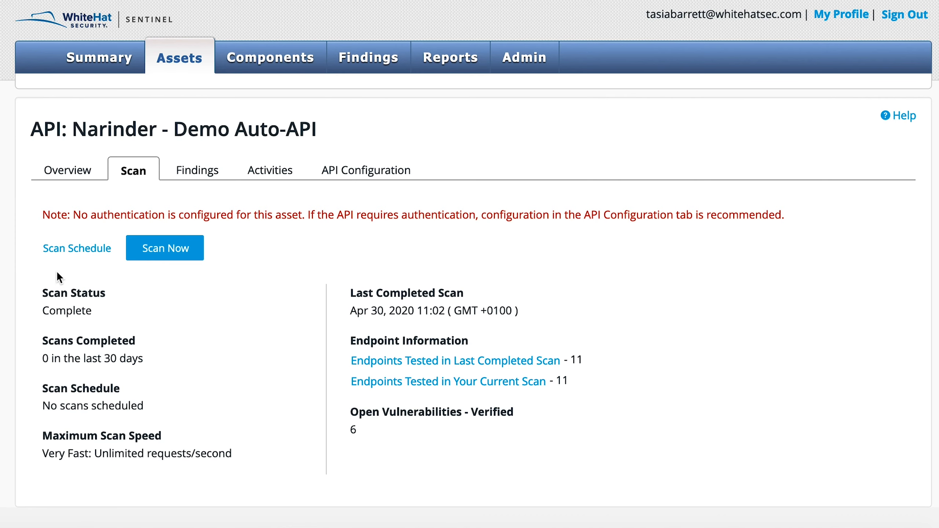
# Step: Try a Customize scan schedule in the Scan Schedule dialog, selecting Sunday 4 to 6 AM
pyautogui.click(60, 250)
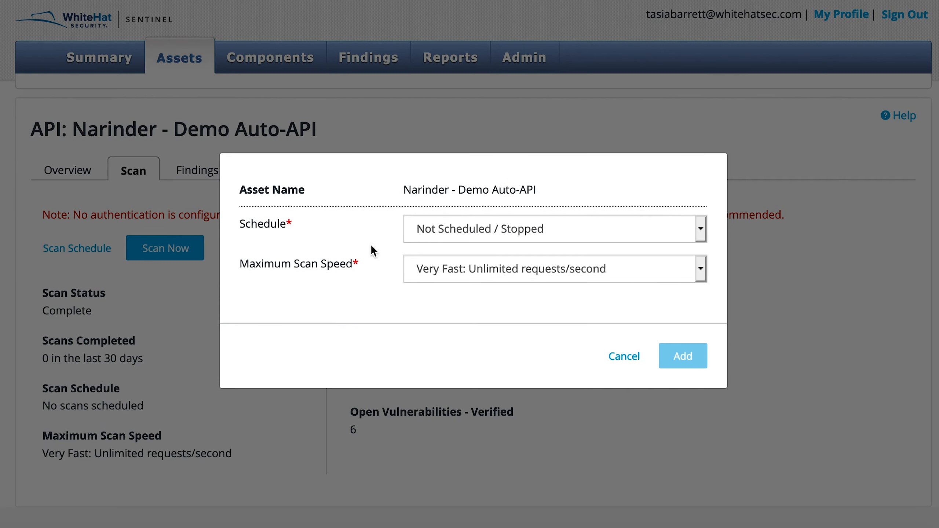
pyautogui.click(701, 233)
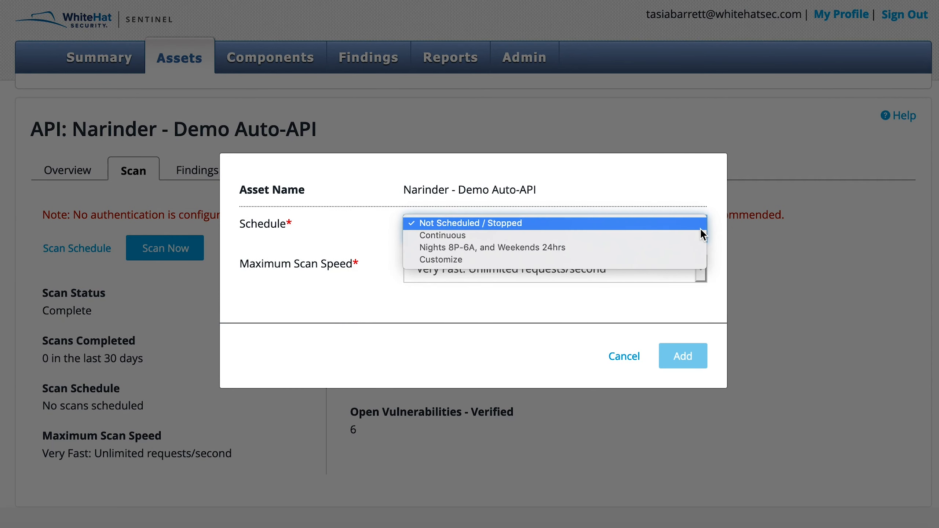
pyautogui.click(675, 261)
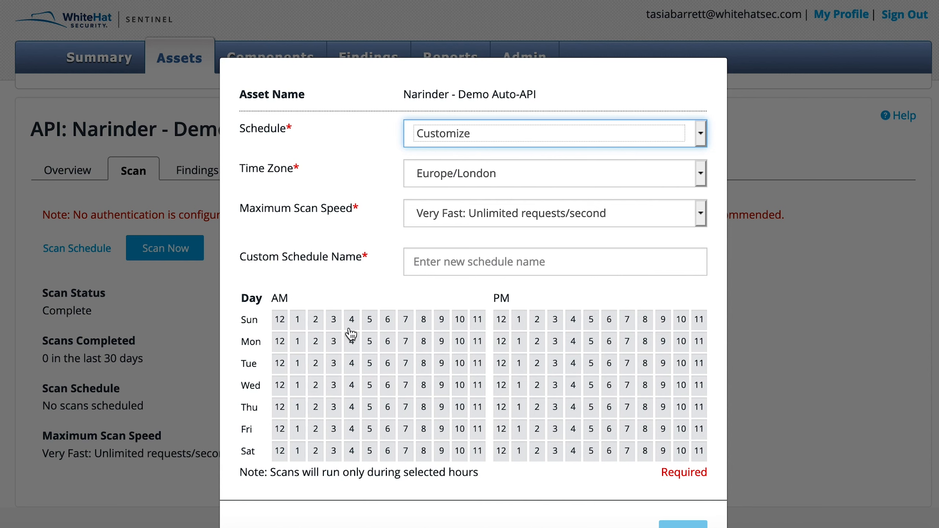
pyautogui.moveTo(351, 320); pyautogui.dragTo(386, 321)
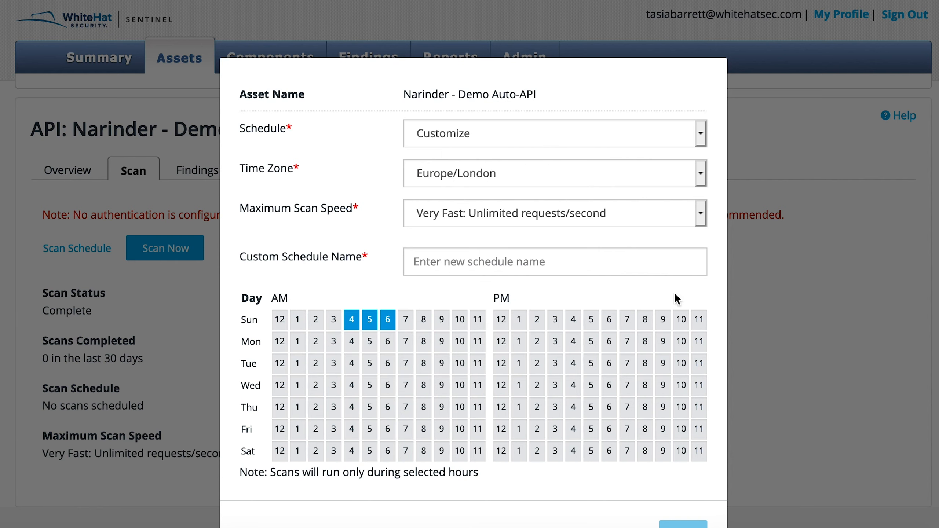
# Step: Switch the schedule back to Not Scheduled / Stopped, review the scan speed options, and cancel the dialog
pyautogui.click(701, 130)
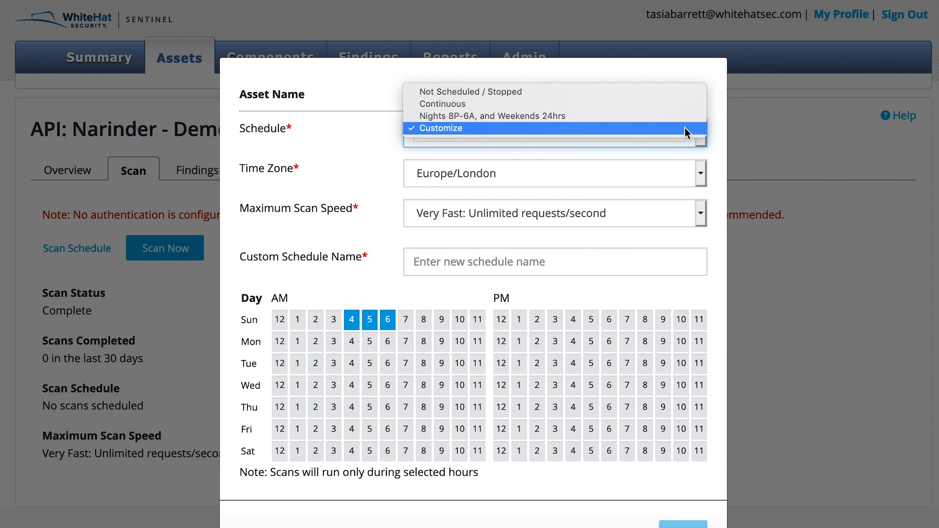
pyautogui.click(663, 93)
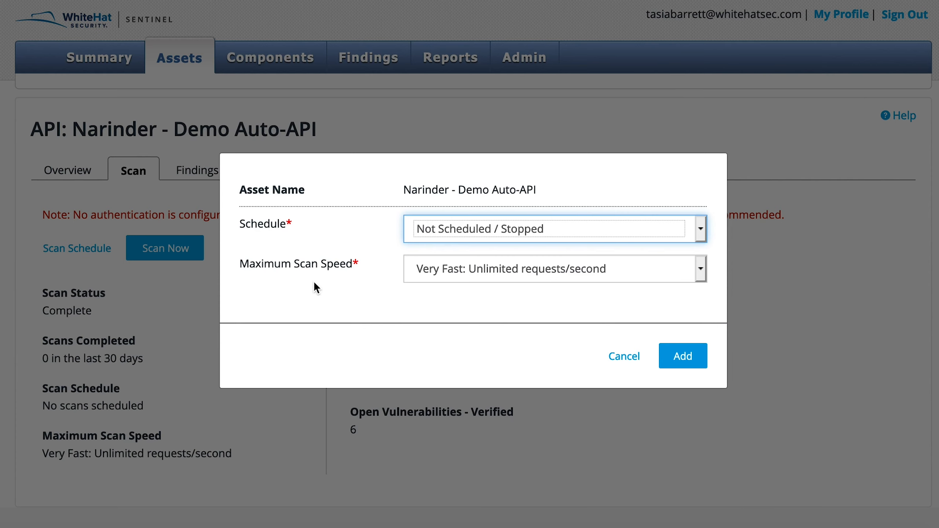
pyautogui.click(700, 278)
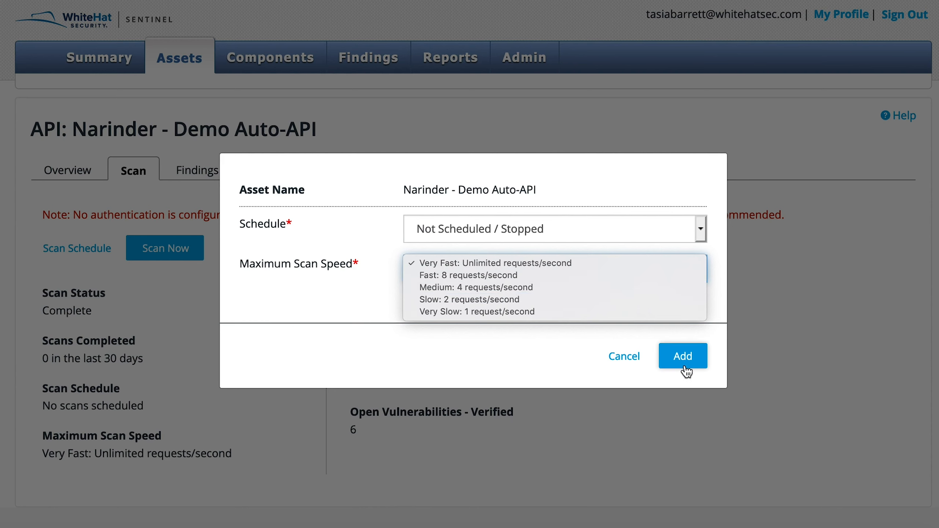
pyautogui.click(632, 360)
pyautogui.click(631, 361)
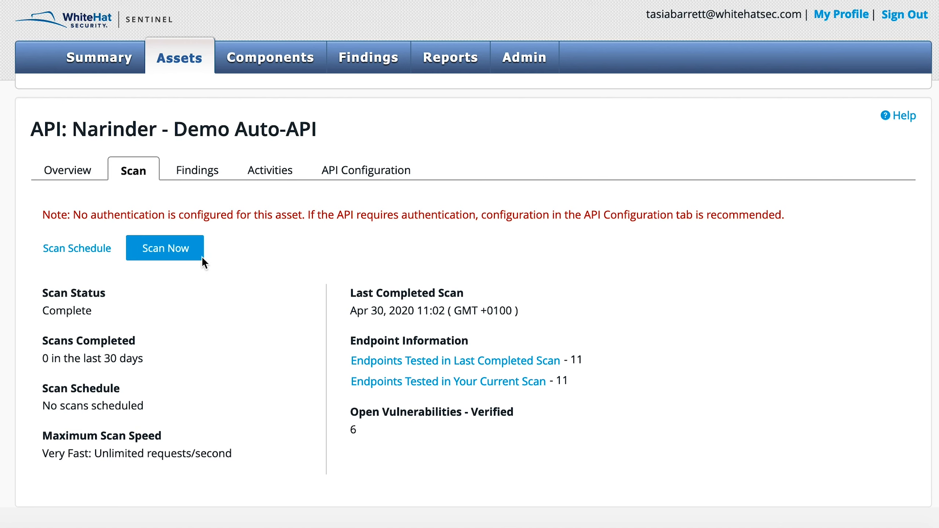
# Step: Open the asset's Overview tab and review its details
pyautogui.click(64, 177)
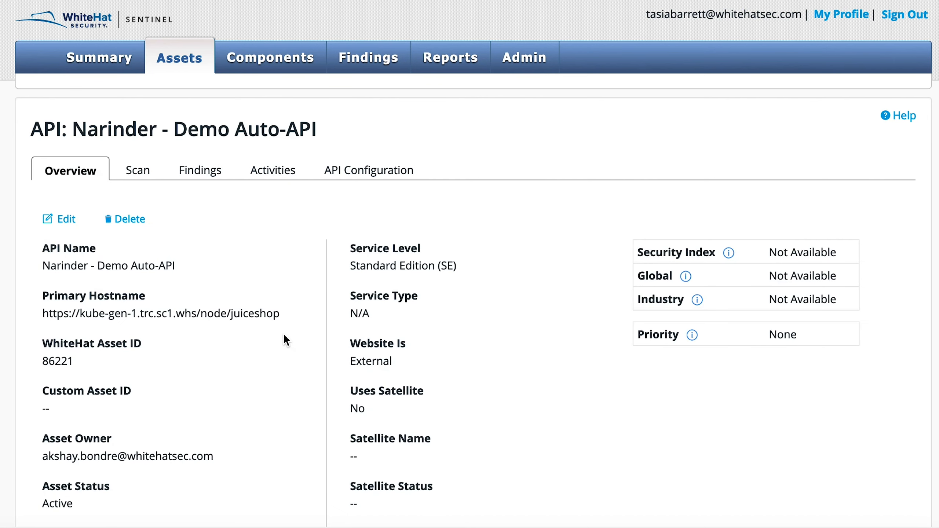
pyautogui.scroll(-2, 283, 334)
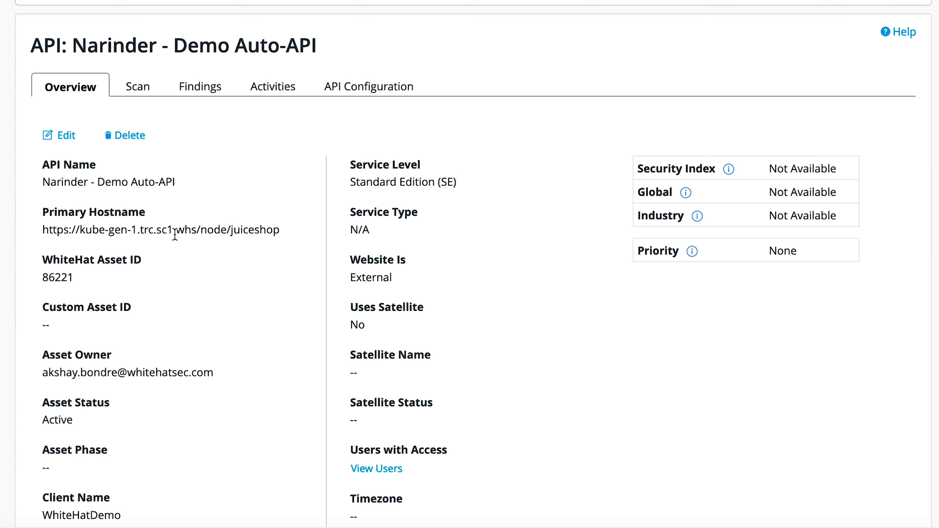
pyautogui.scroll(-2, 198, 271)
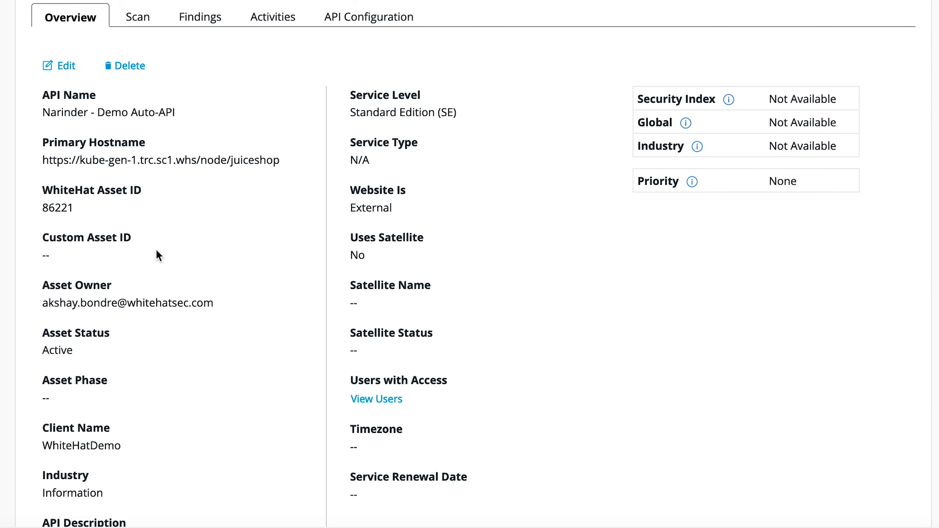
pyautogui.scroll(-3, 157, 252)
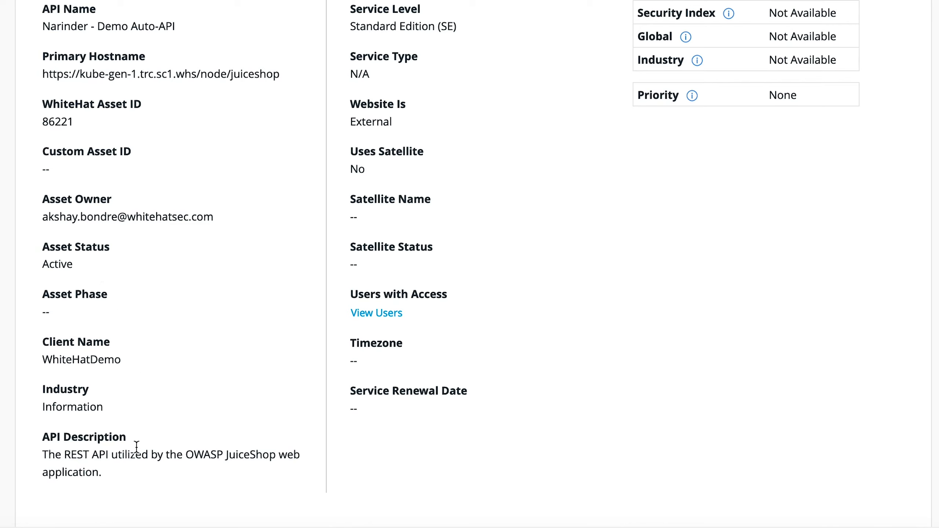
pyautogui.scroll(3, 249, 314)
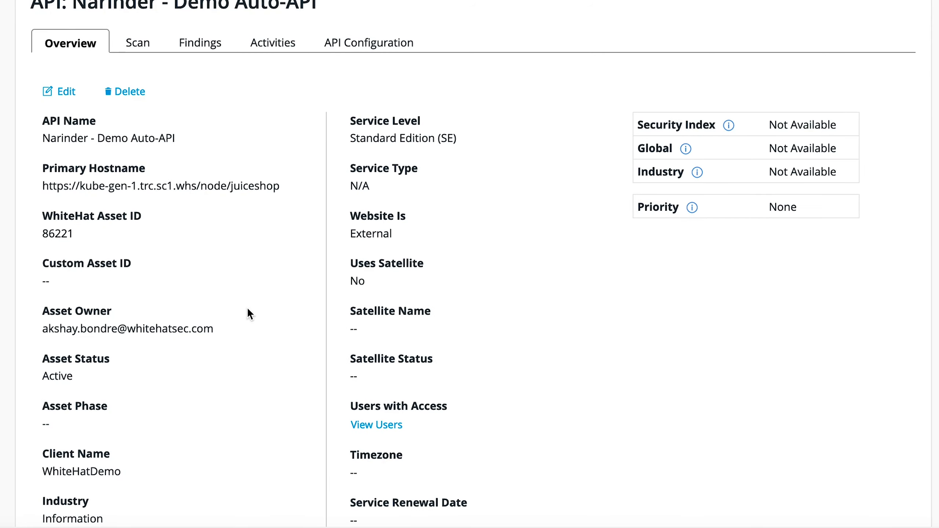
pyautogui.scroll(-2, 553, 268)
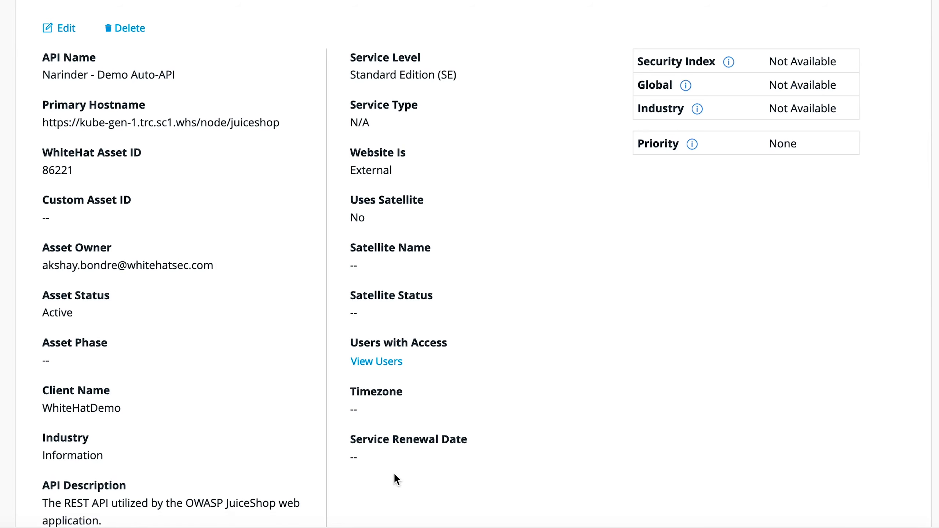
pyautogui.scroll(4, 495, 316)
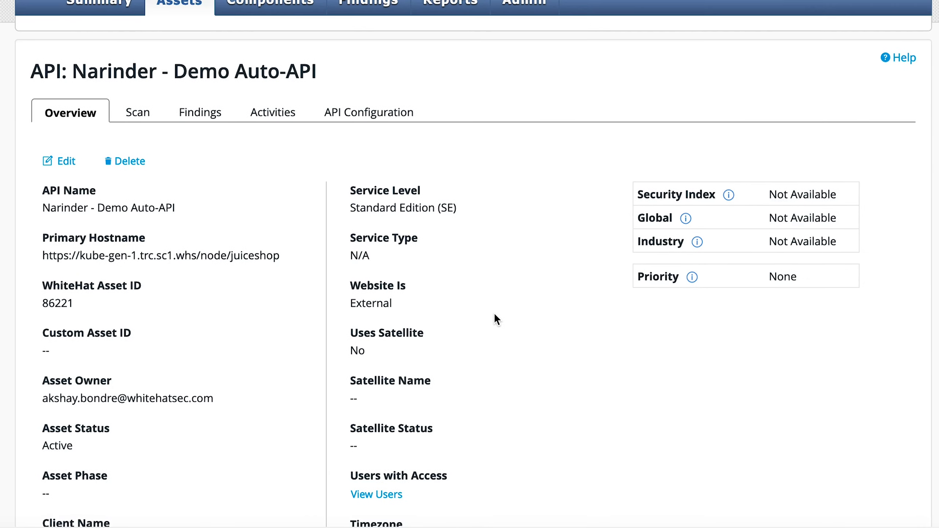
# Step: Open the asset details for editing, check the Asset Phase options, and cancel the edit
pyautogui.click(67, 162)
pyautogui.scroll(-5, 254, 254)
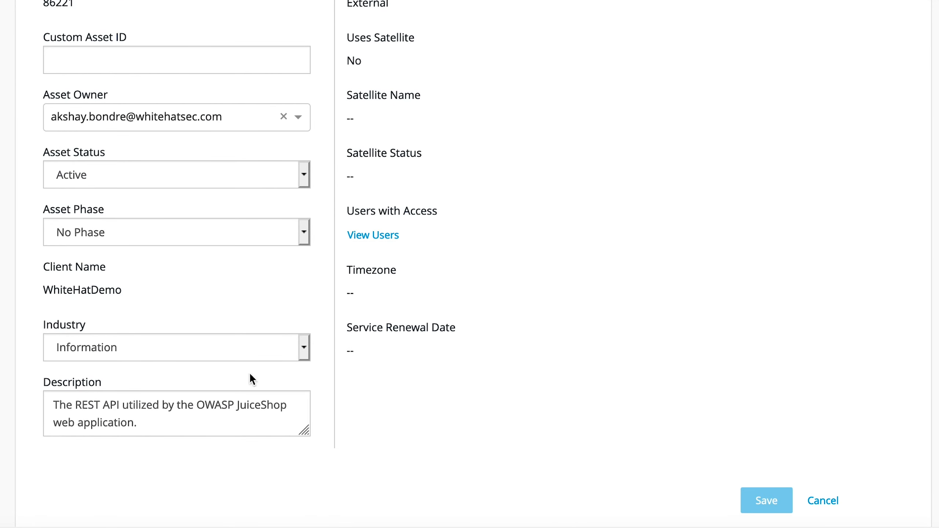
pyautogui.scroll(7, 221, 144)
pyautogui.scroll(-3, 222, 147)
pyautogui.scroll(-4, 221, 145)
pyautogui.click(304, 233)
pyautogui.click(317, 305)
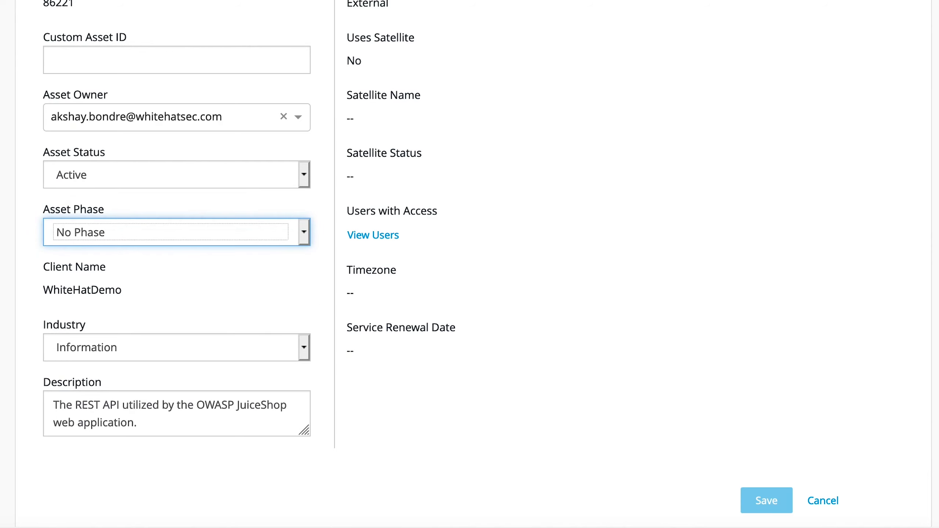
pyautogui.click(822, 500)
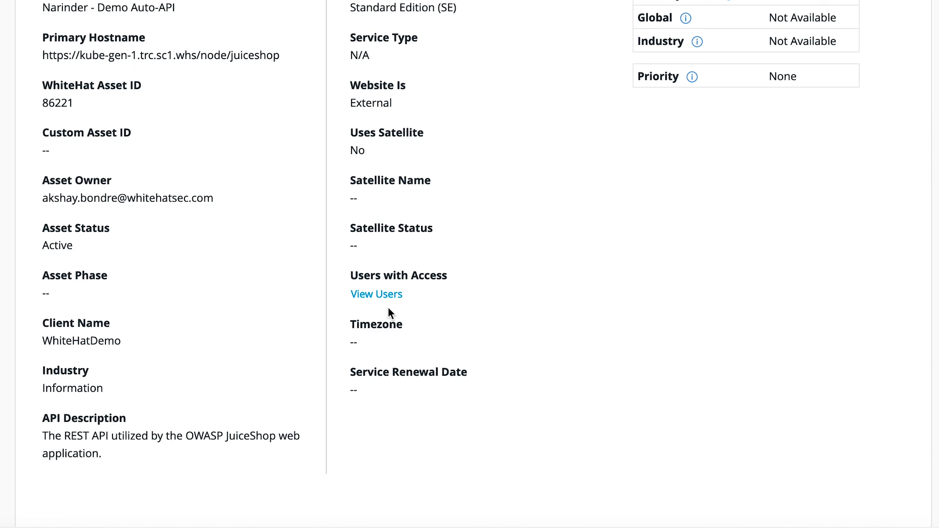
# Step: Open the API Configuration tab and the Upload Documentation dialog for endpoints, then cancel the upload
pyautogui.scroll(7, 388, 309)
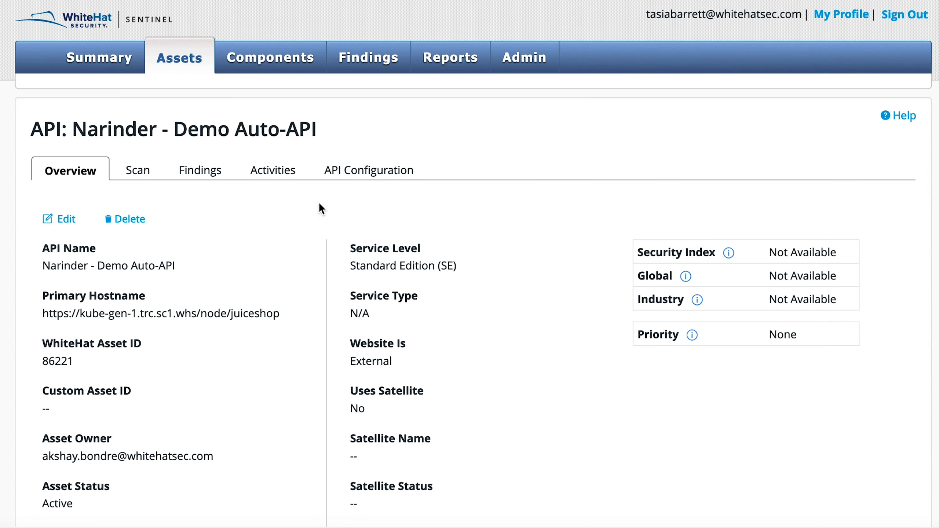
pyautogui.click(394, 170)
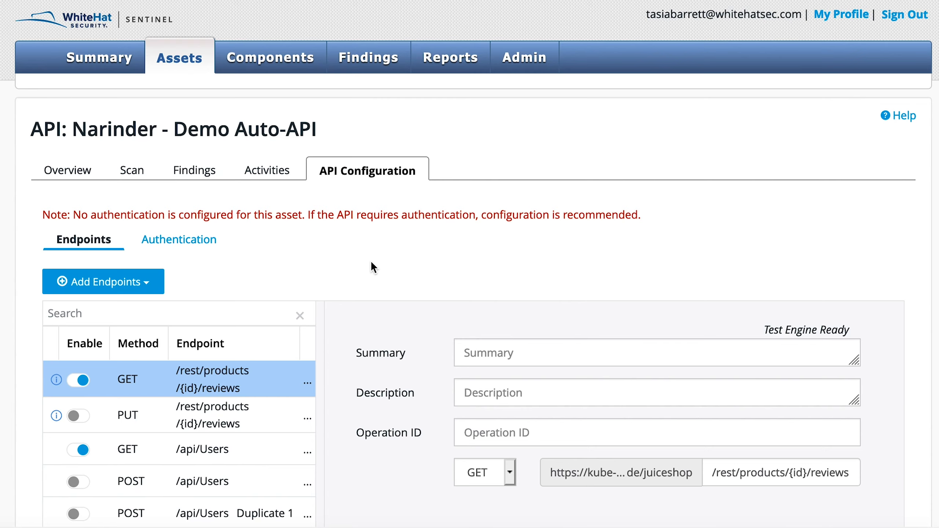
pyautogui.scroll(-1, 371, 260)
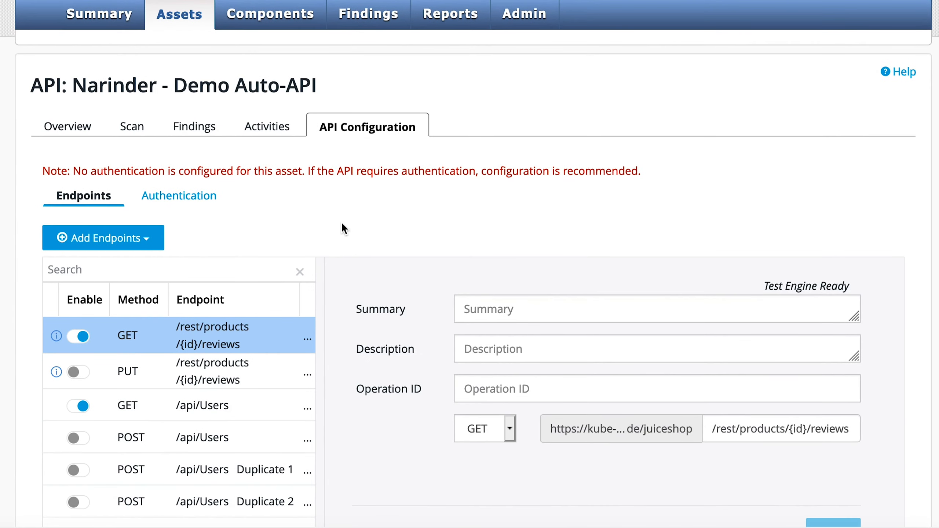
pyautogui.click(145, 240)
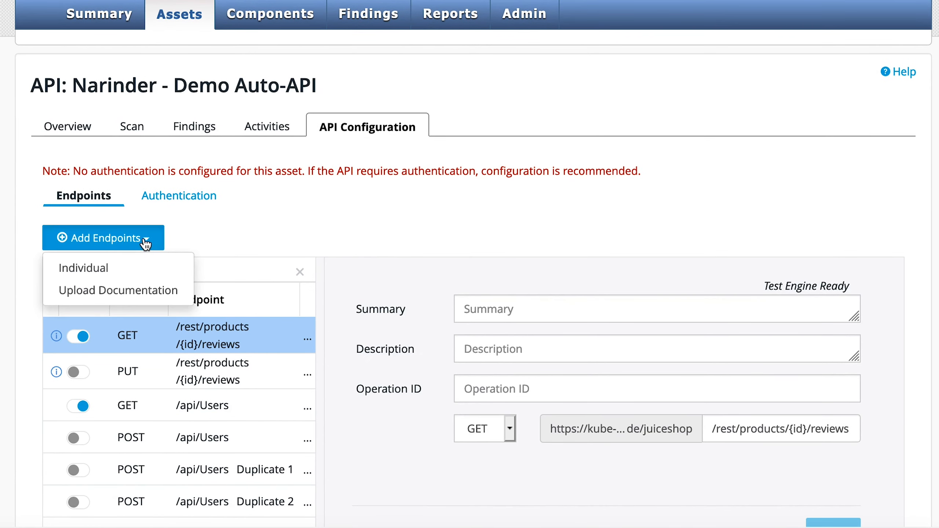
pyautogui.click(132, 294)
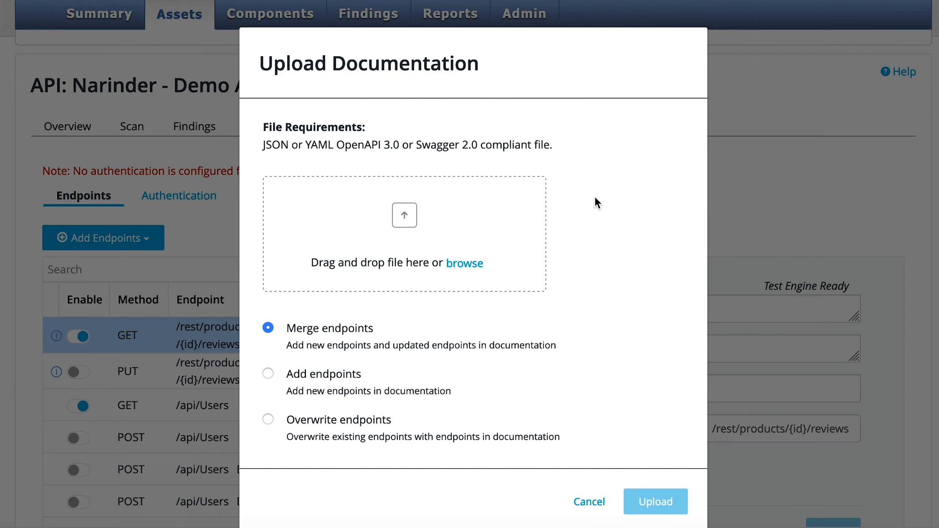
pyautogui.scroll(-1, 568, 277)
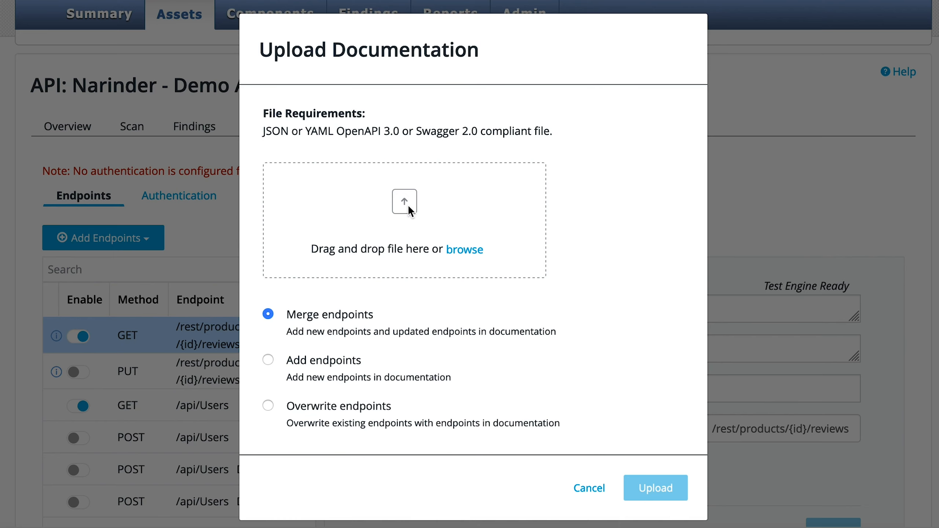
pyautogui.click(591, 489)
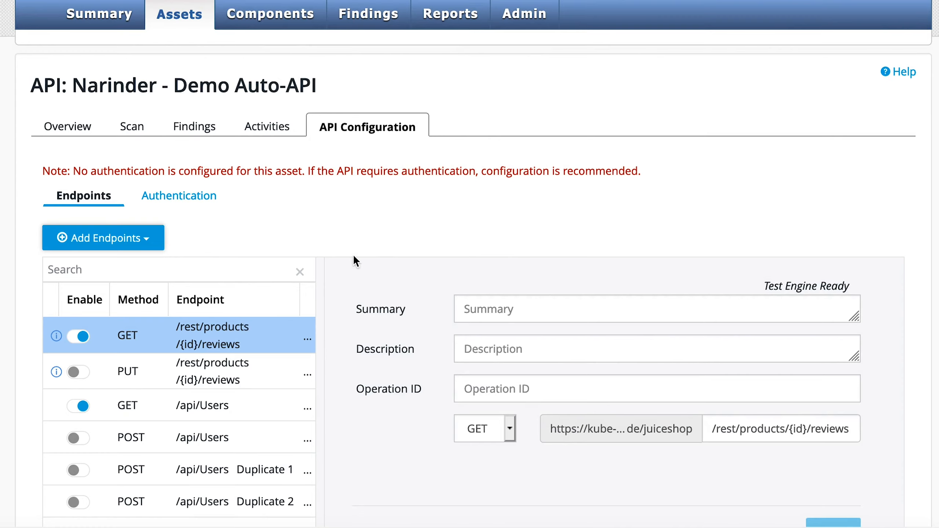
# Step: Review the Add Endpoints options and the HTTP method choices for the selected GET /rest/products/{id}/reviews endpoint
pyautogui.scroll(-5, 354, 258)
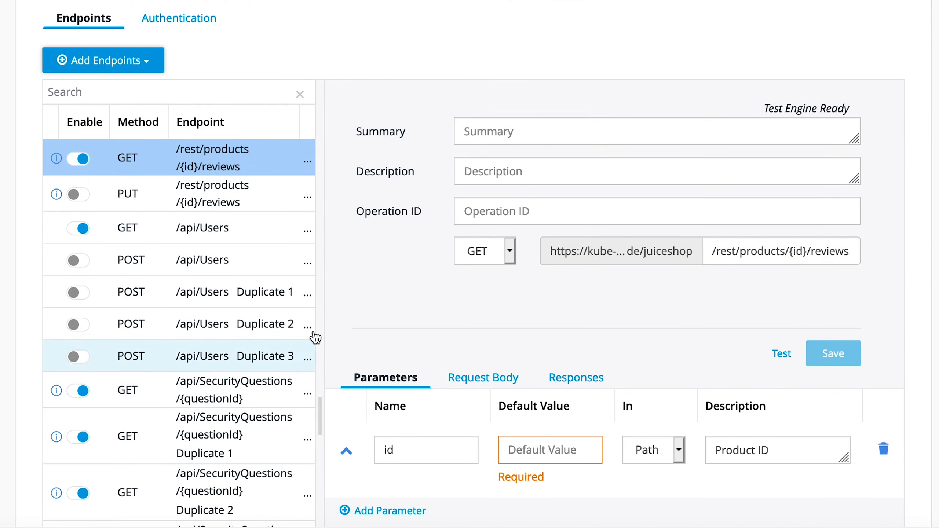
pyautogui.scroll(3, 363, 252)
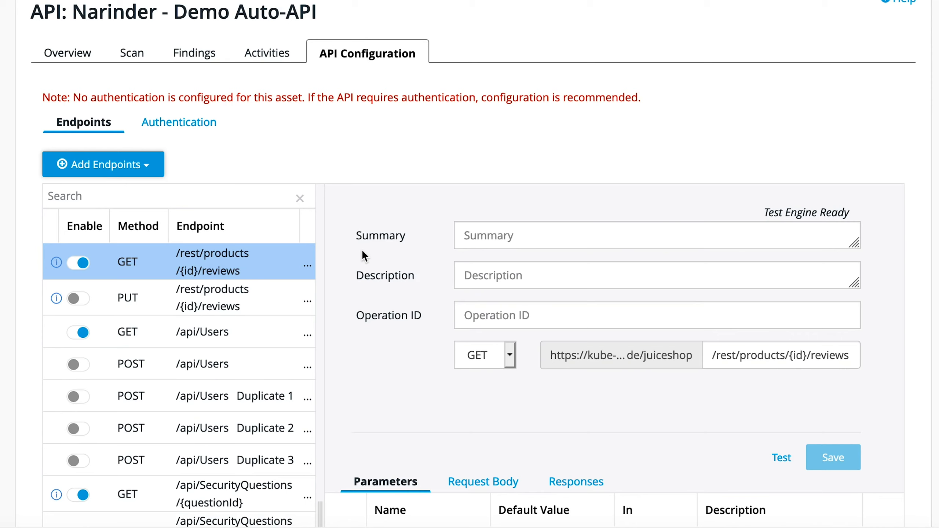
pyautogui.click(148, 166)
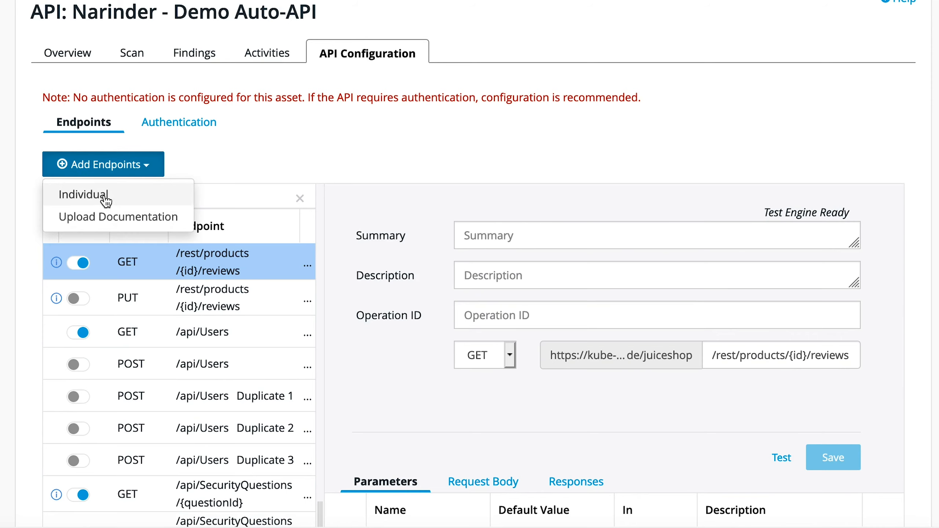
pyautogui.click(134, 200)
pyautogui.scroll(-3, 371, 221)
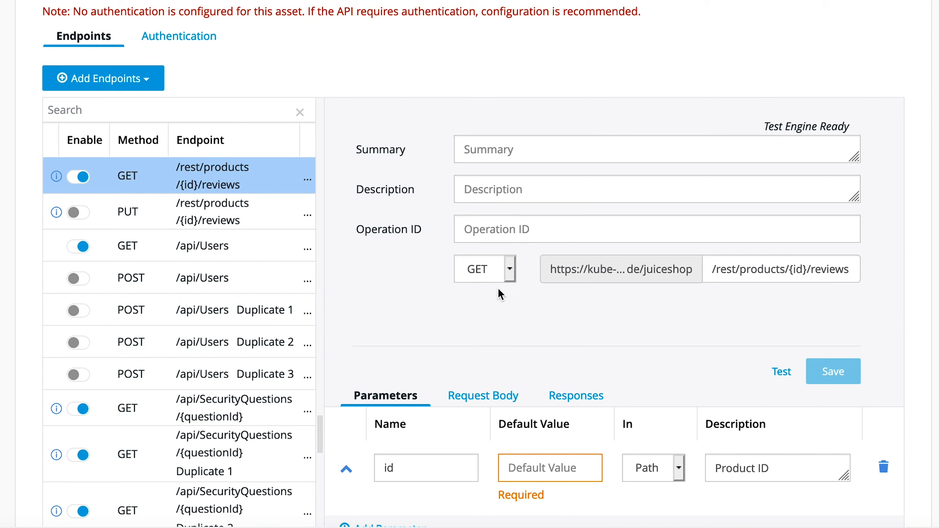
pyautogui.click(511, 276)
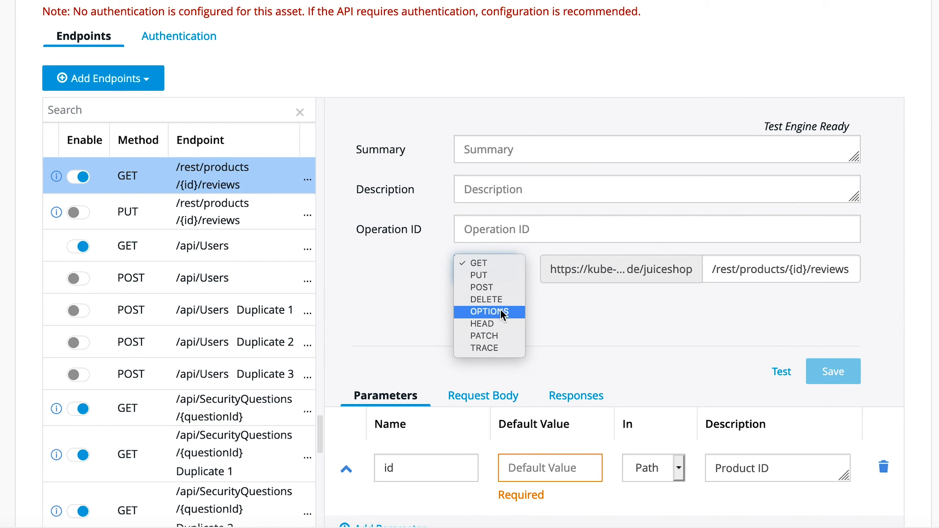
pyautogui.click(584, 319)
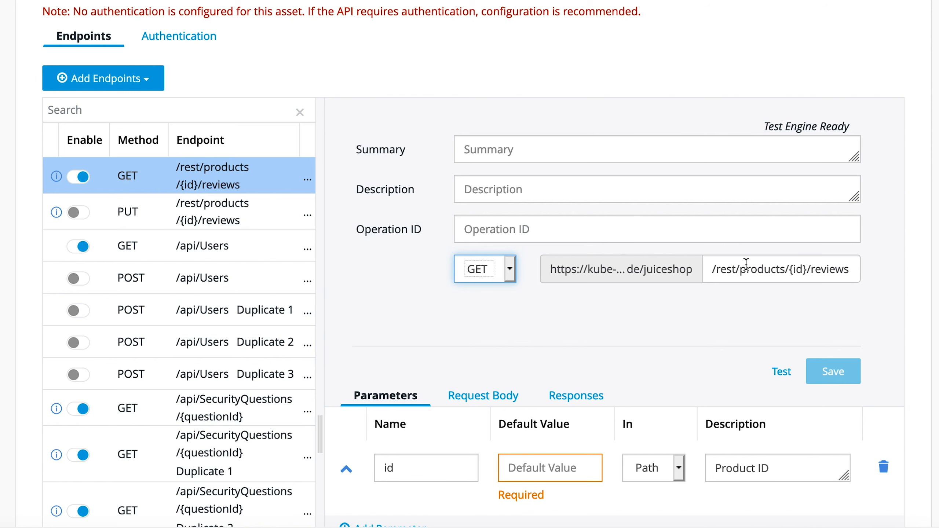
# Step: Add a new parameter row, review the parameter location options, and delete the added row
pyautogui.scroll(-5, 596, 327)
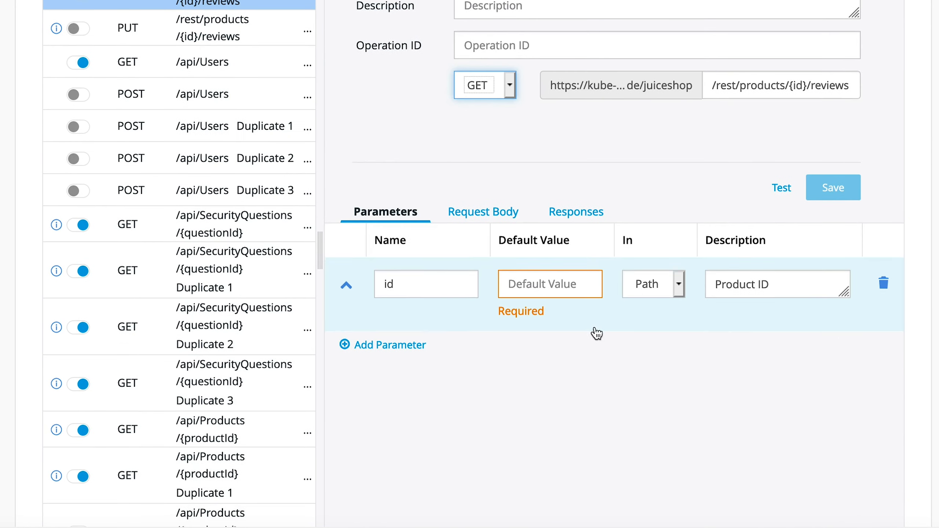
pyautogui.click(531, 367)
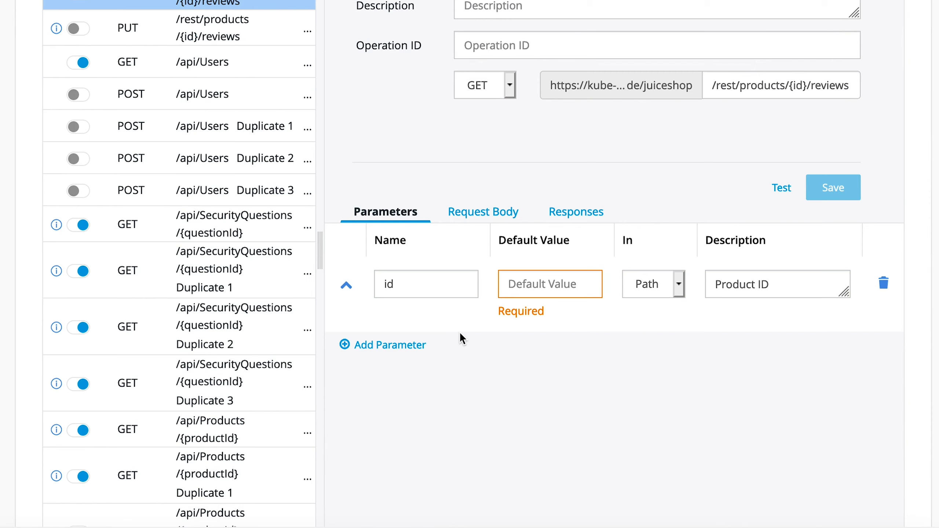
pyautogui.click(384, 349)
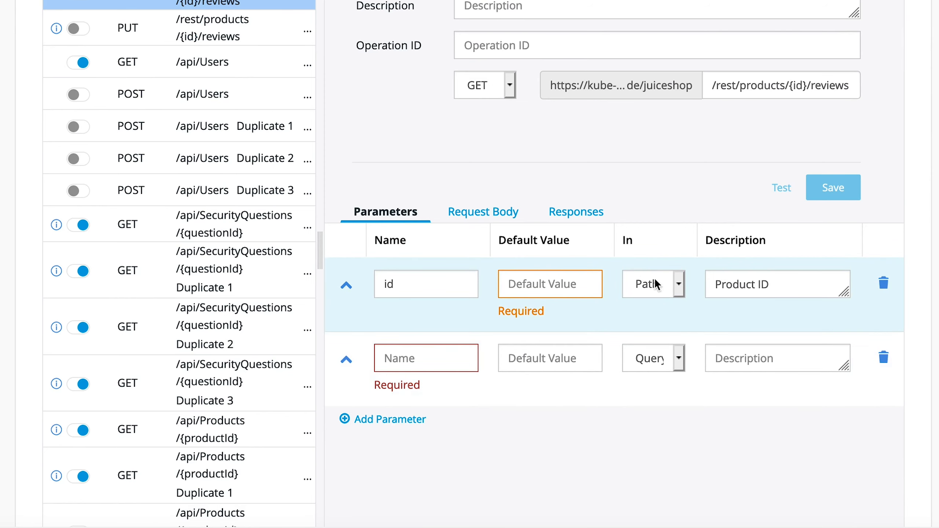
pyautogui.click(678, 286)
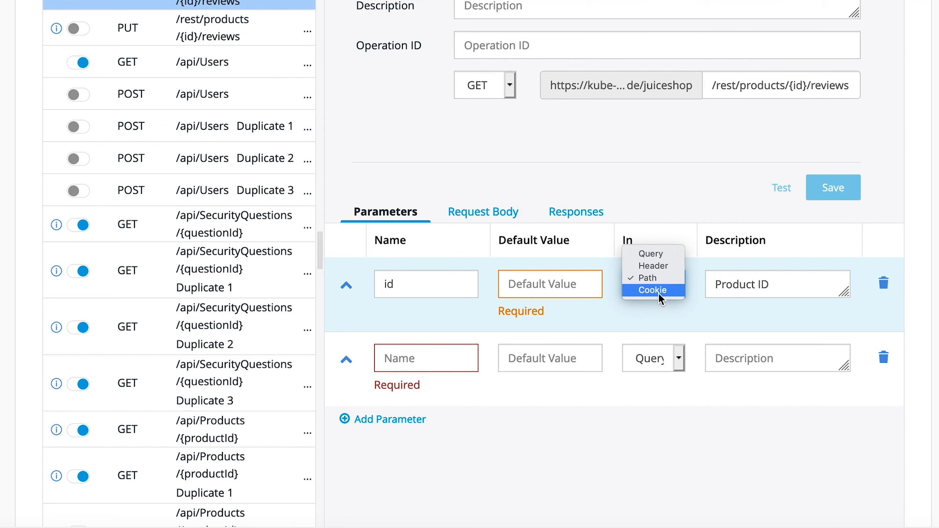
pyautogui.click(640, 319)
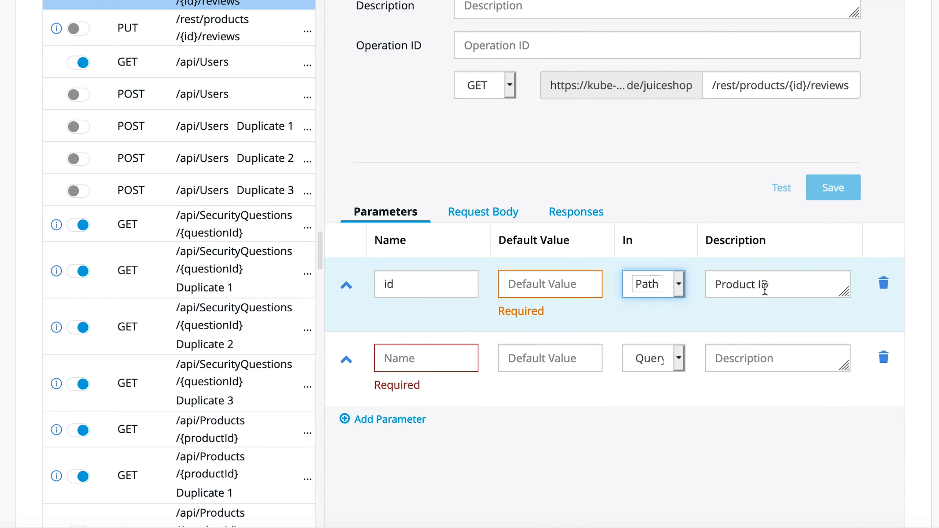
pyautogui.click(884, 358)
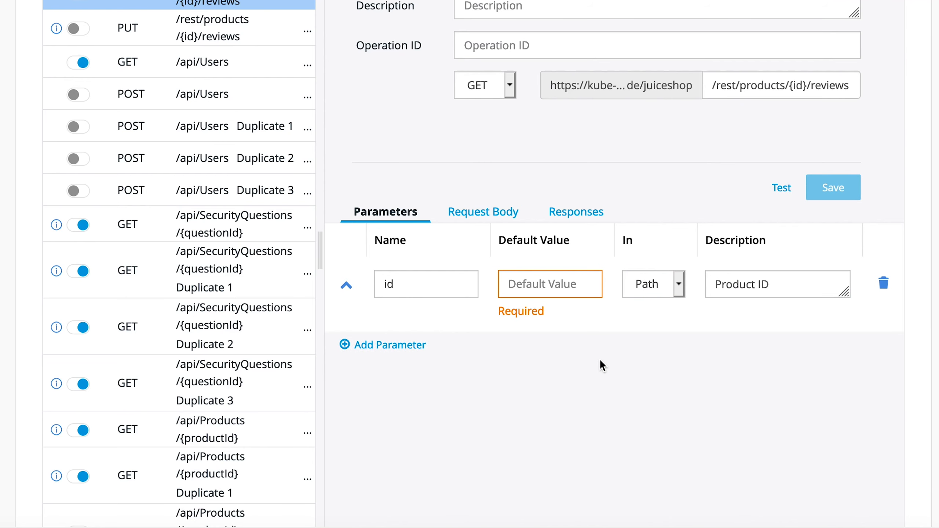
# Step: Open the endpoint's Request Body settings and set Required to True
pyautogui.scroll(3, 599, 358)
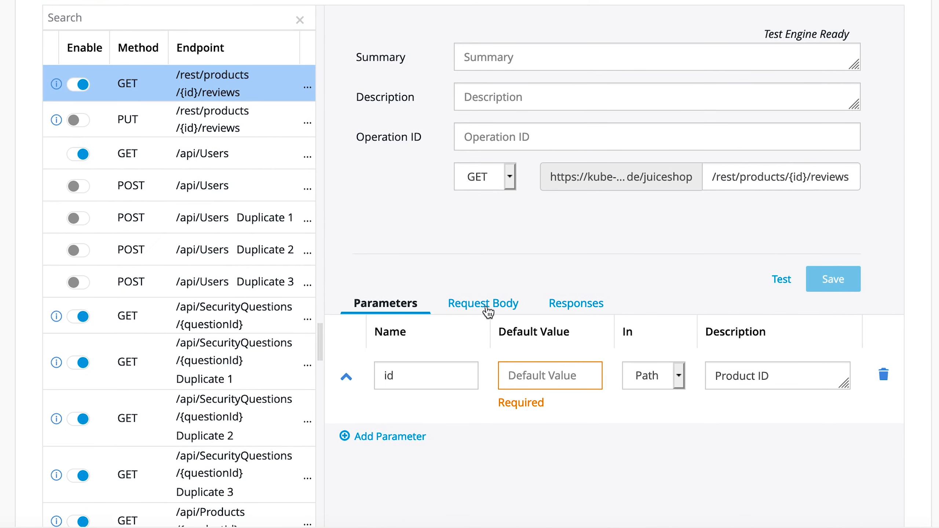
pyautogui.click(486, 302)
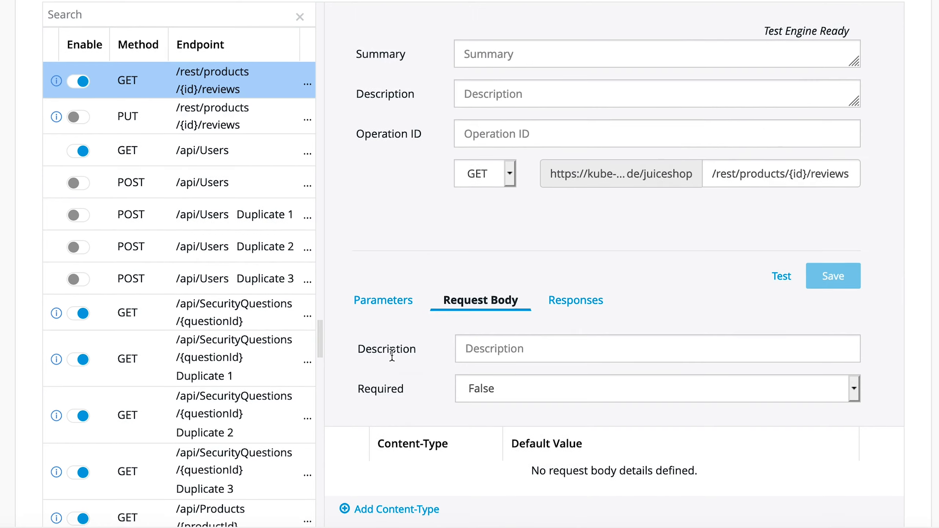
pyautogui.scroll(-1, 392, 356)
pyautogui.scroll(2, 391, 354)
pyautogui.scroll(-1, 392, 354)
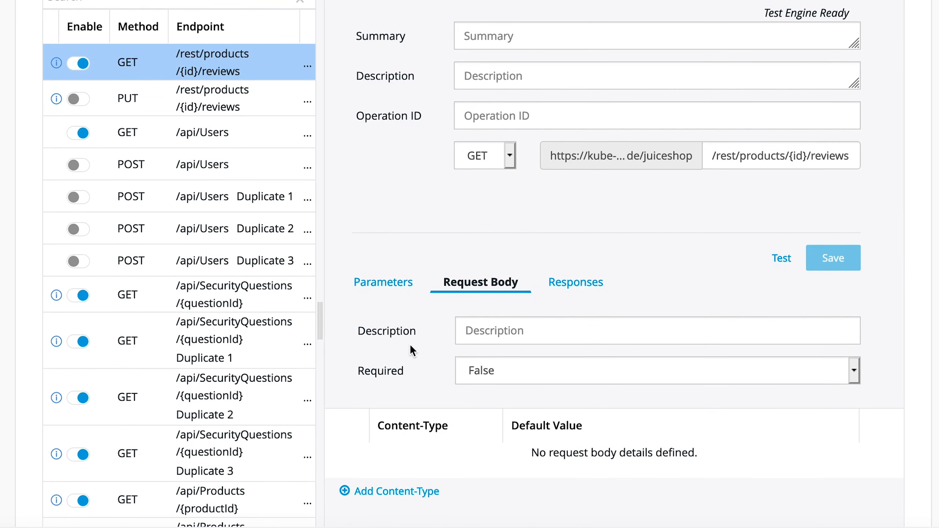
pyautogui.scroll(-3, 409, 344)
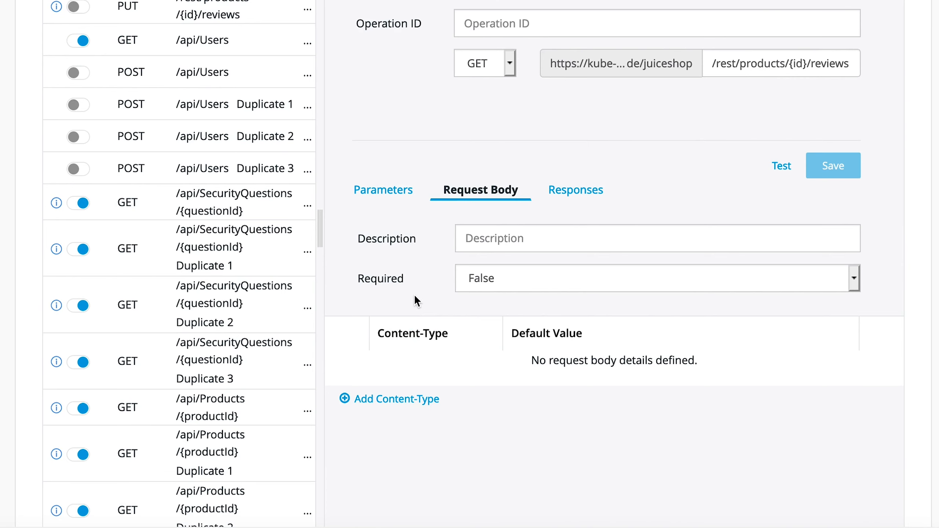
pyautogui.click(477, 288)
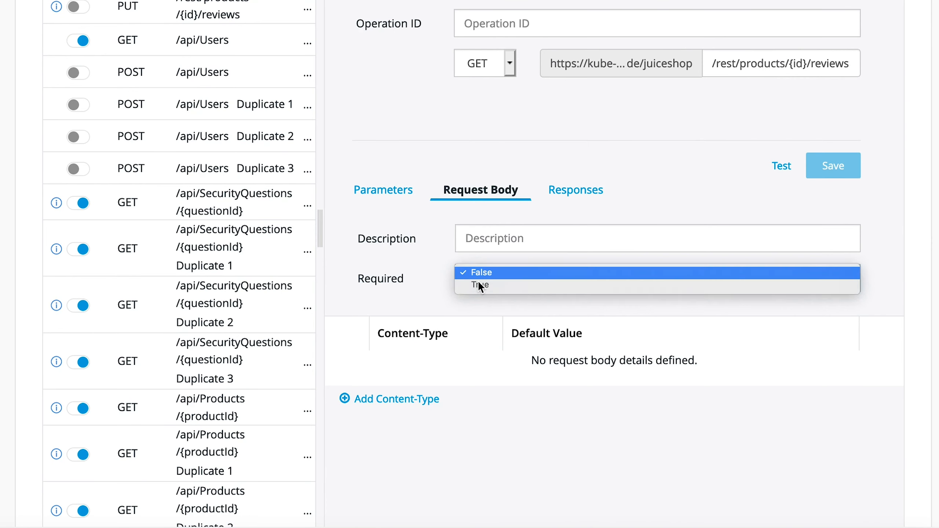
pyautogui.click(478, 281)
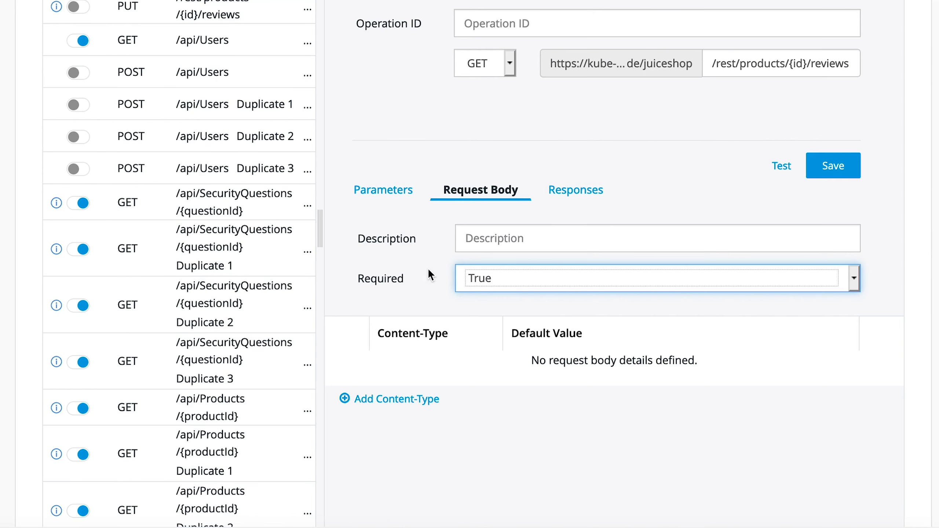
# Step: Add a request body content-type row, review the content-type choices, and delete the row
pyautogui.scroll(-2, 429, 274)
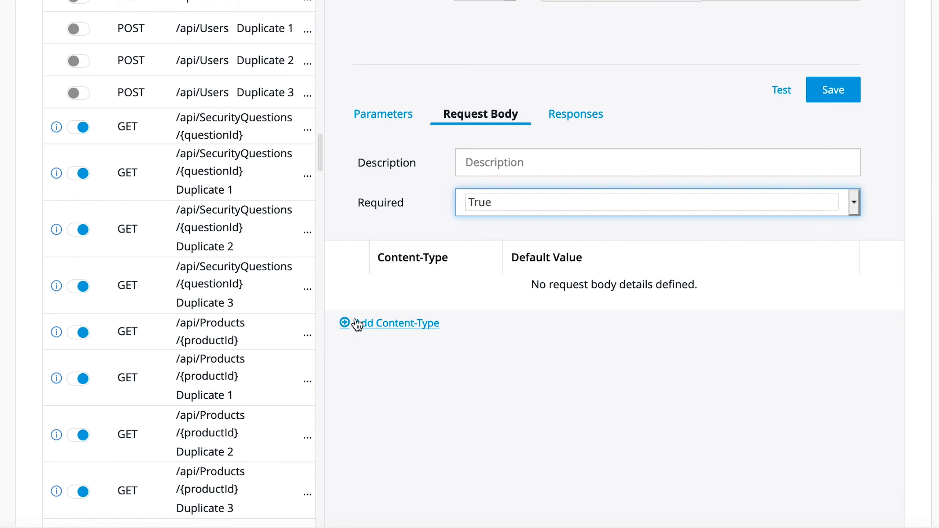
pyautogui.click(375, 327)
pyautogui.click(375, 327)
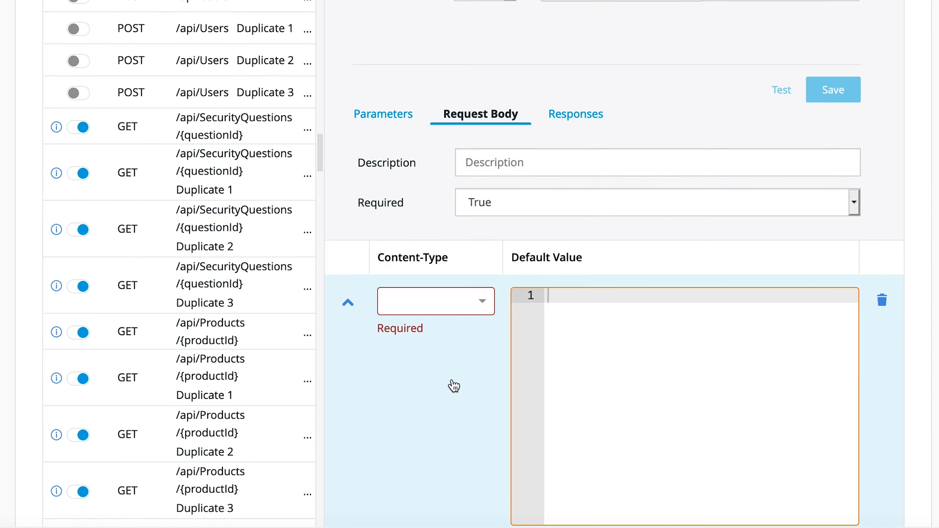
pyautogui.click(485, 302)
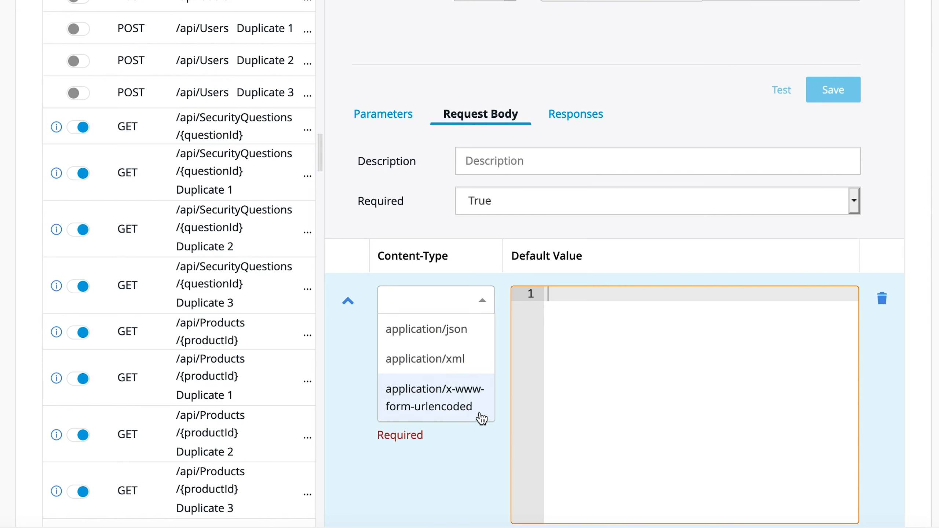
pyautogui.click(648, 332)
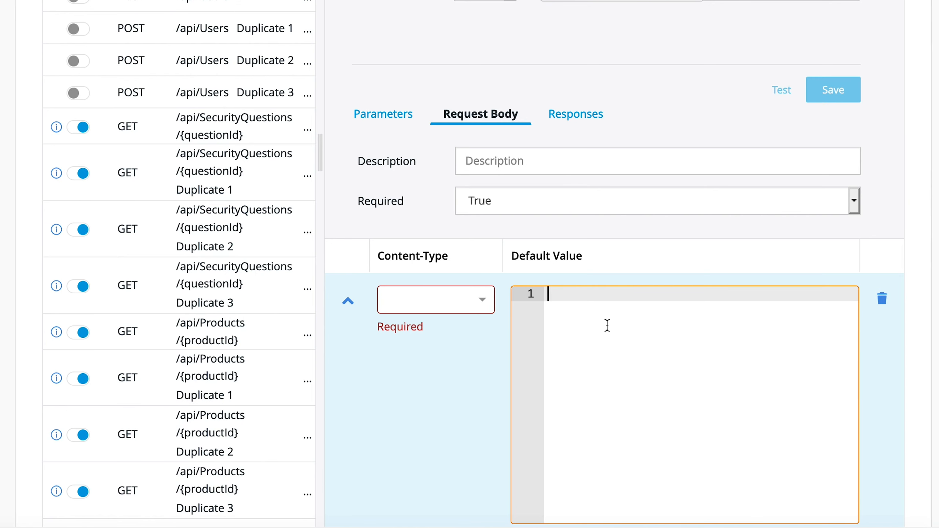
pyautogui.scroll(-2, 608, 325)
pyautogui.scroll(-3, 608, 325)
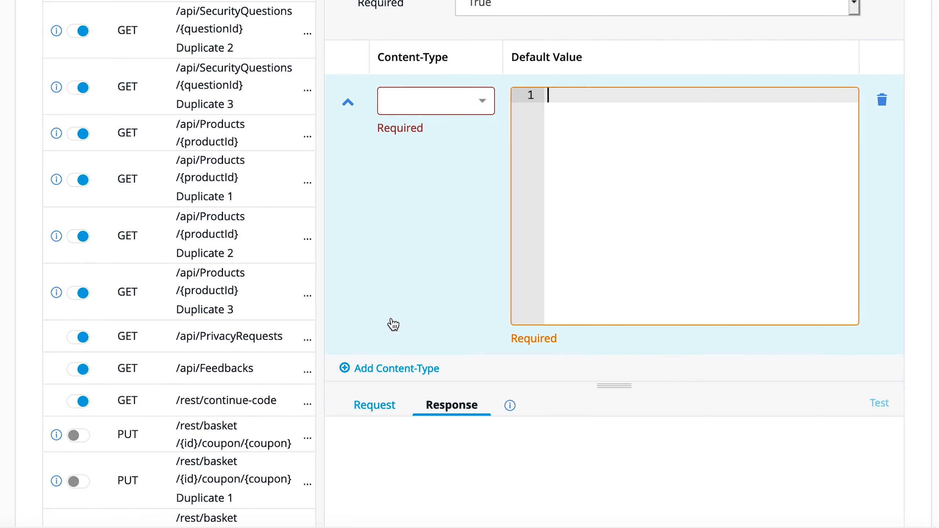
pyautogui.scroll(1, 393, 325)
pyautogui.click(882, 100)
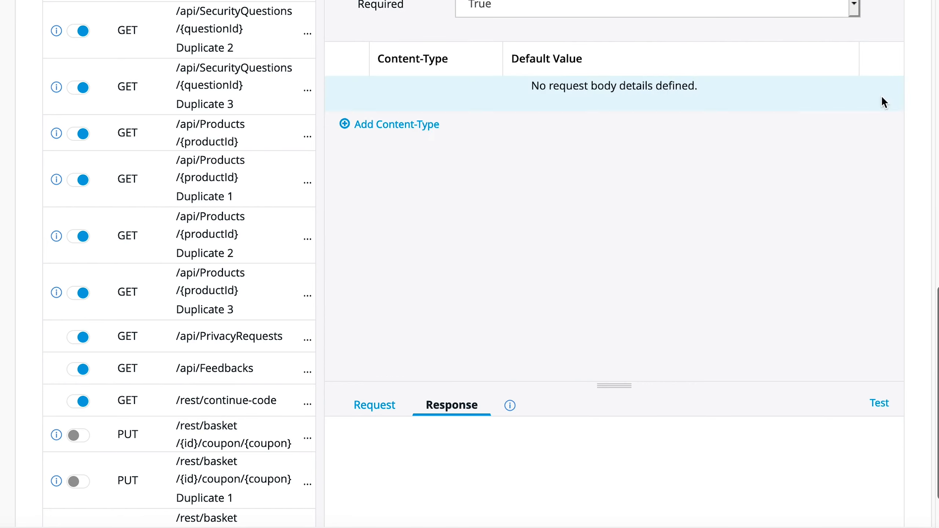
# Step: Open the endpoint's Responses and expand the 200 response to examine its JSON content
pyautogui.scroll(7, 611, 118)
pyautogui.click(569, 171)
pyautogui.scroll(1, 452, 317)
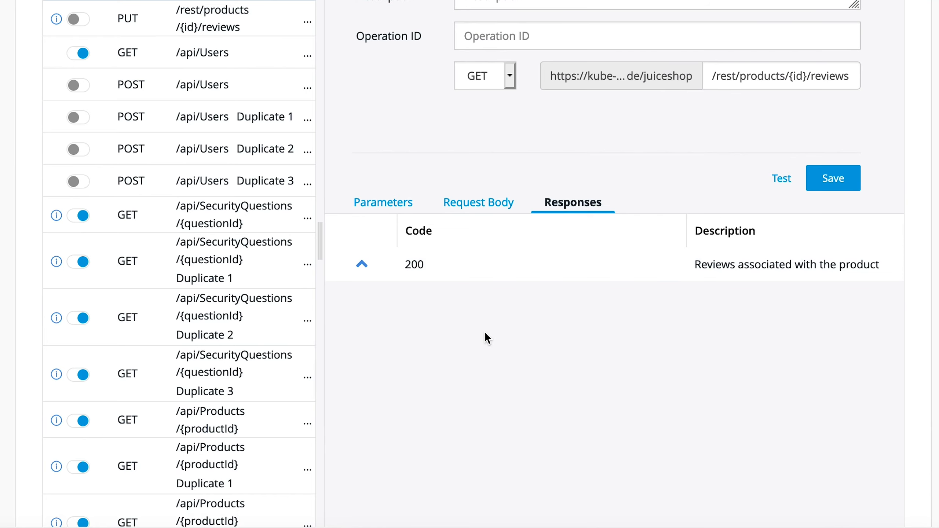
pyautogui.click(361, 263)
pyautogui.scroll(-5, 435, 440)
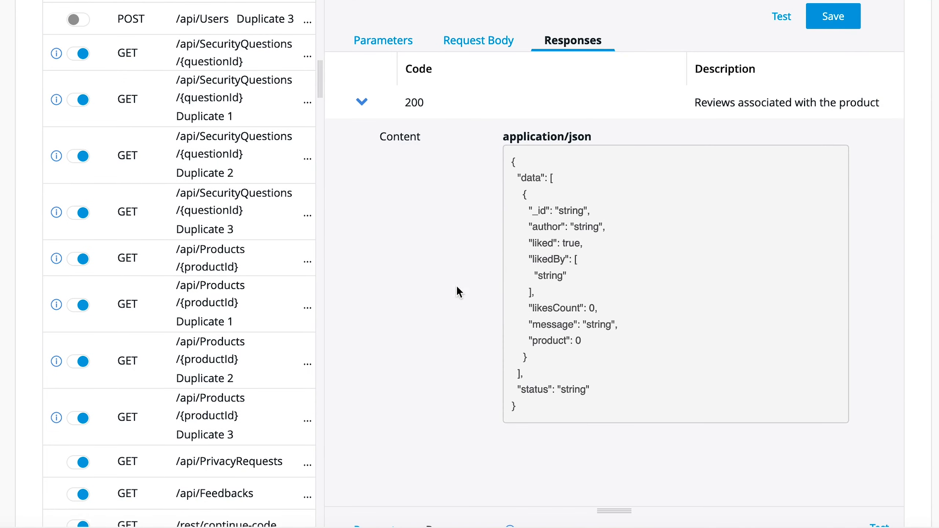
pyautogui.scroll(15, 720, 205)
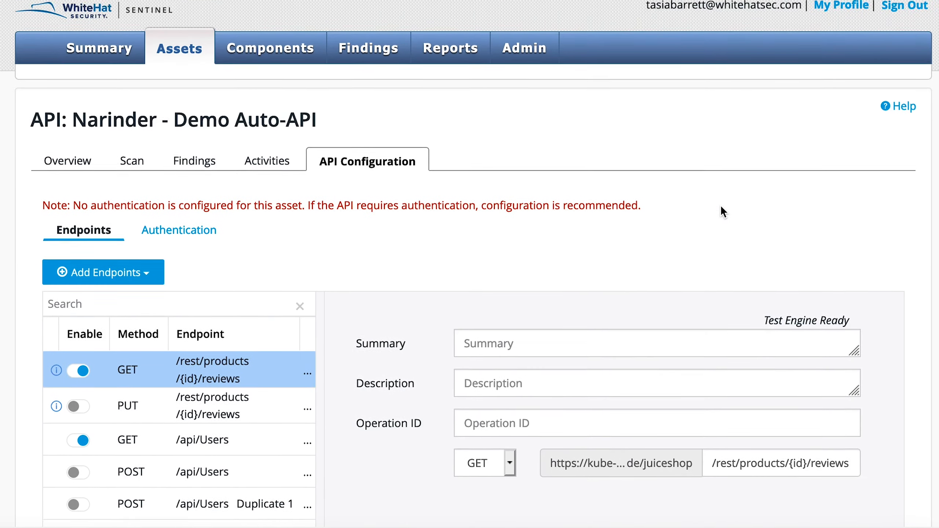
pyautogui.scroll(-1, 722, 207)
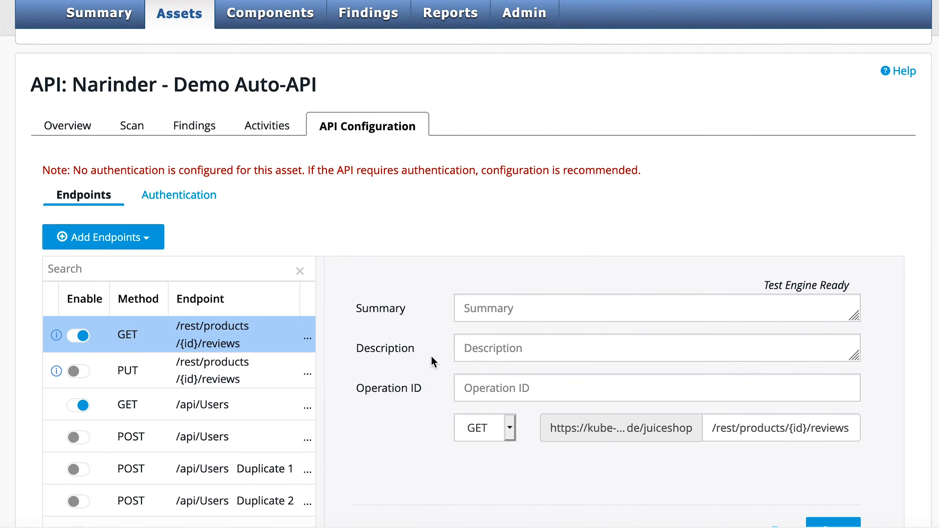
pyautogui.scroll(-6, 347, 404)
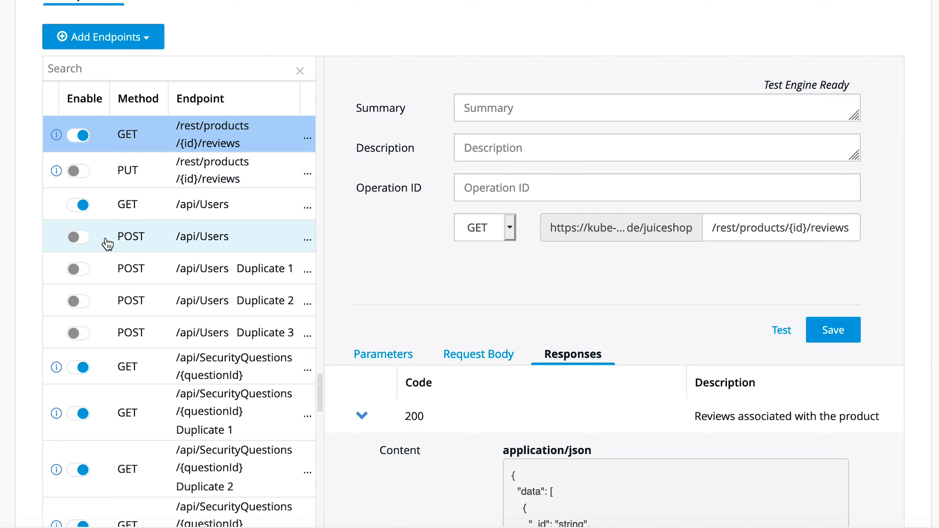
# Step: Try to enable the PUT /rest/products/{id}/reviews endpoint, cancel the unsafe-method warning, and return to Parameters
pyautogui.click(79, 174)
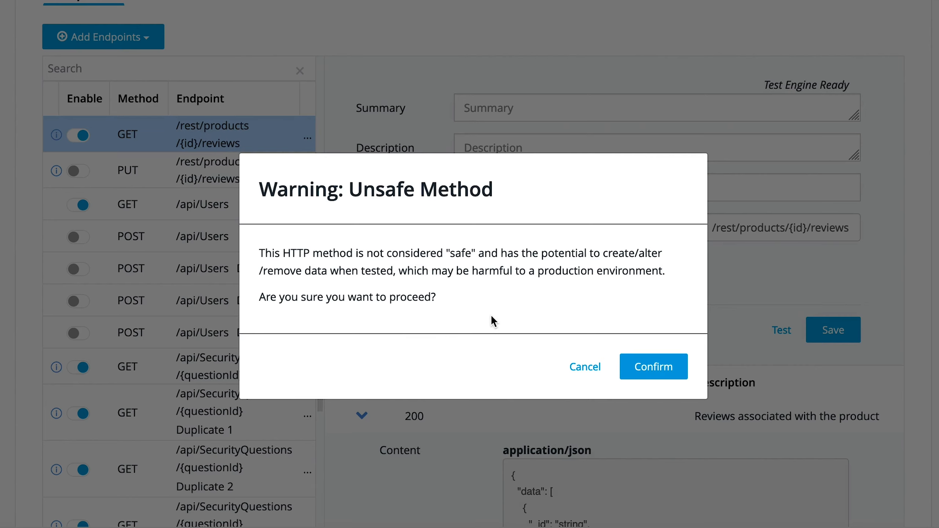
pyautogui.click(581, 368)
pyautogui.click(381, 355)
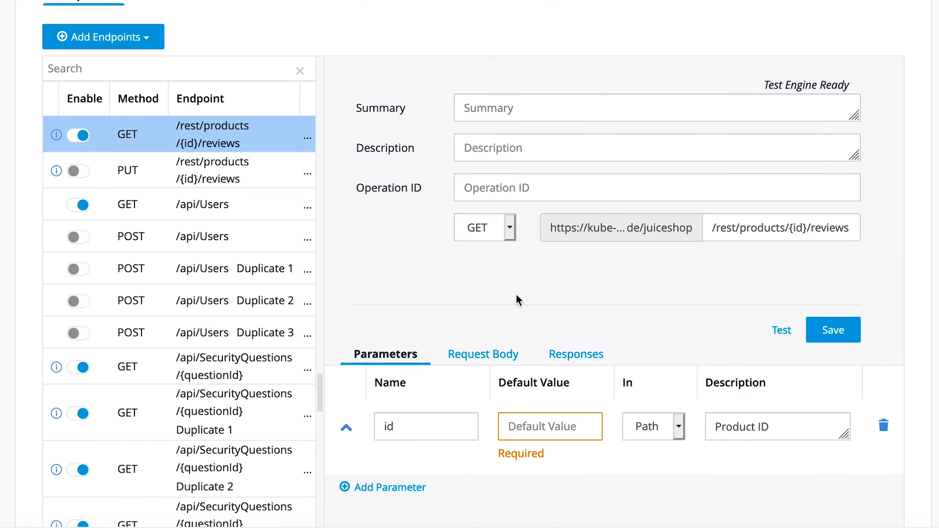
# Step: Test the selected GET endpoint and view the generated request and the response
pyautogui.scroll(-3, 516, 294)
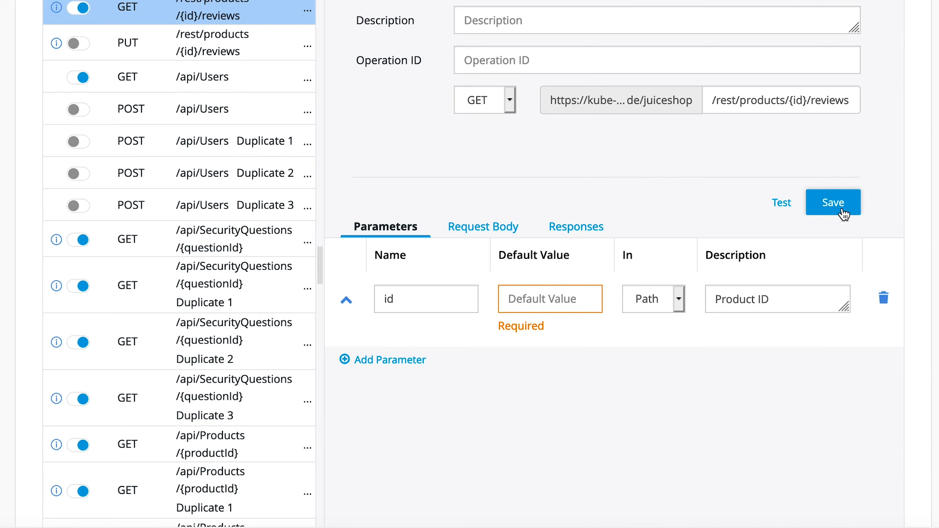
pyautogui.click(782, 204)
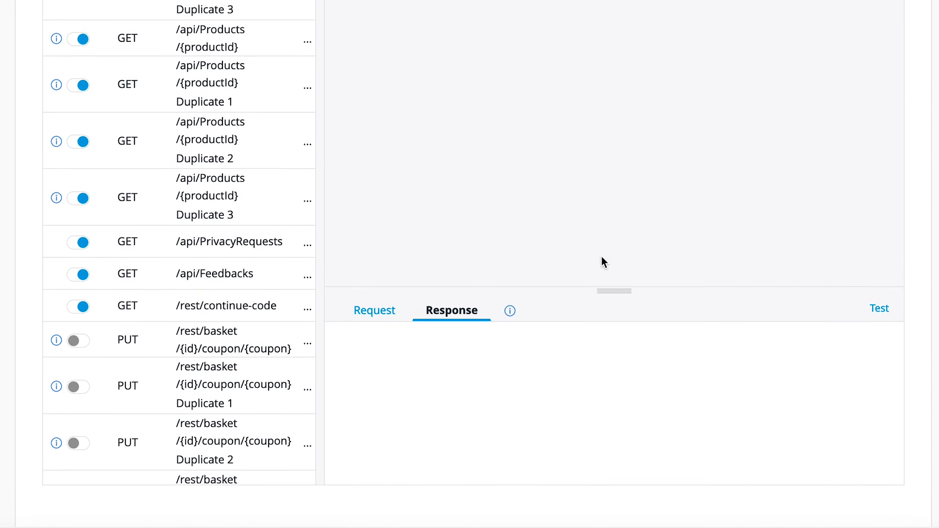
pyautogui.click(371, 317)
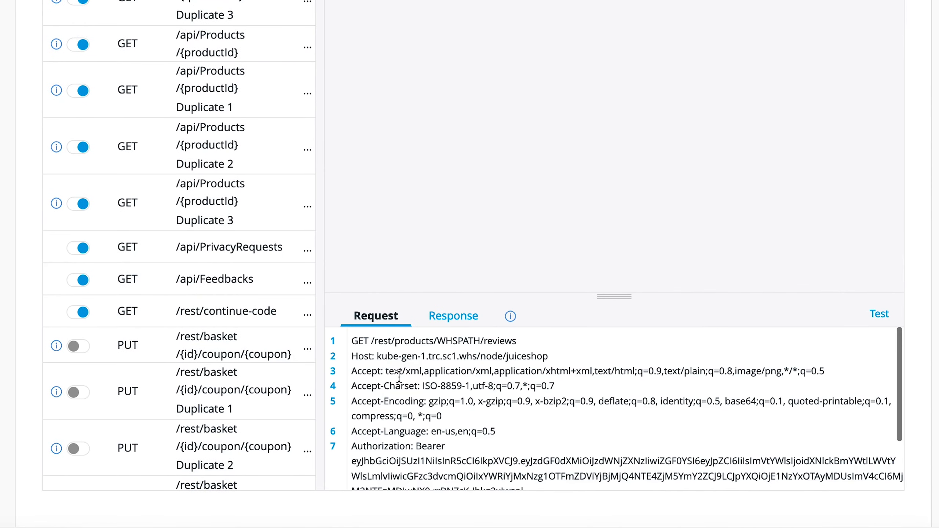
pyautogui.click(457, 317)
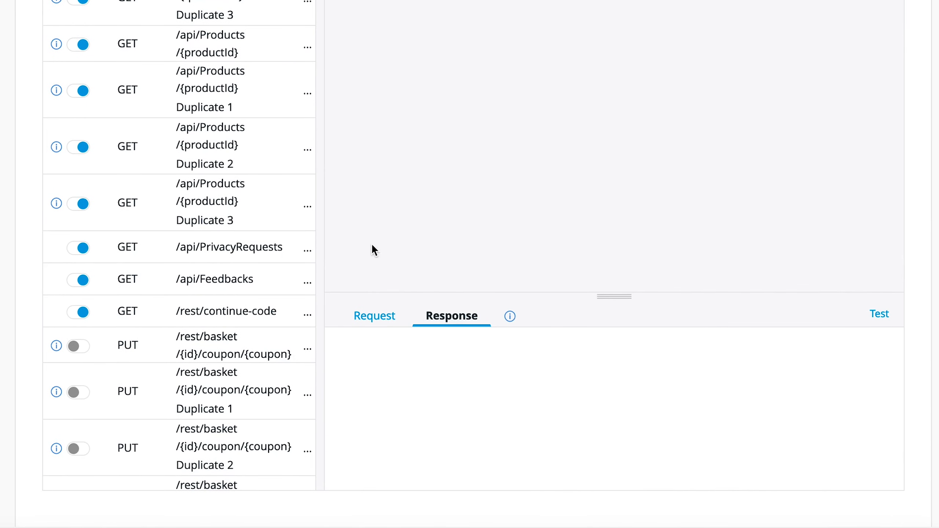
# Step: Open the asset's Authentication configuration section
pyautogui.scroll(15, 372, 229)
pyautogui.scroll(-1, 372, 233)
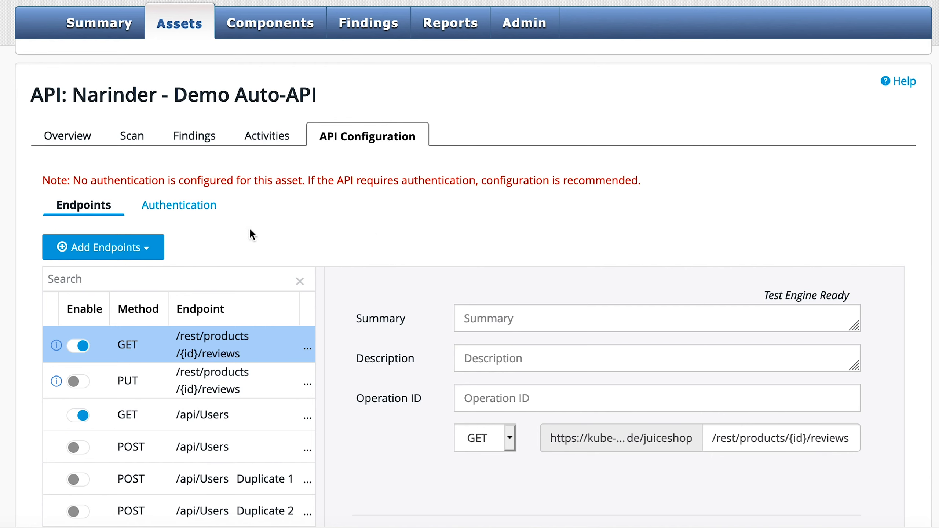
pyautogui.click(189, 207)
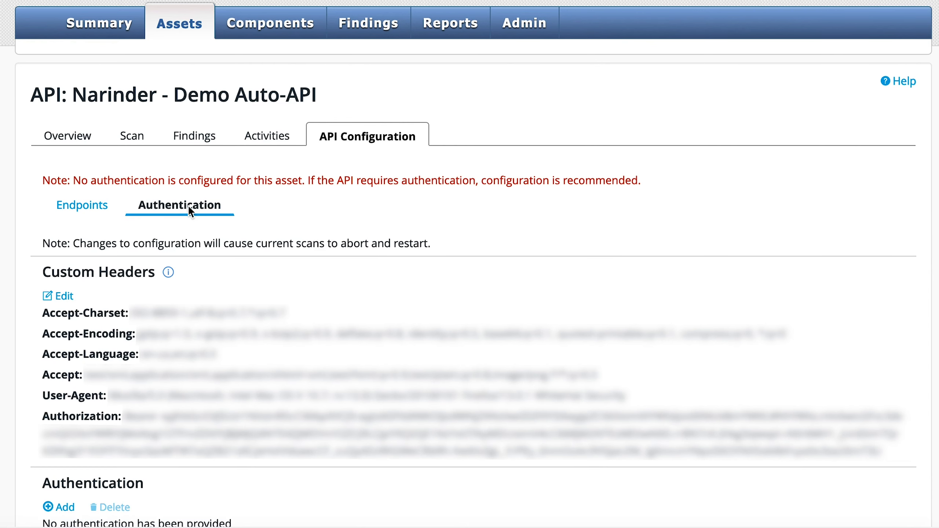
pyautogui.scroll(-1, 203, 244)
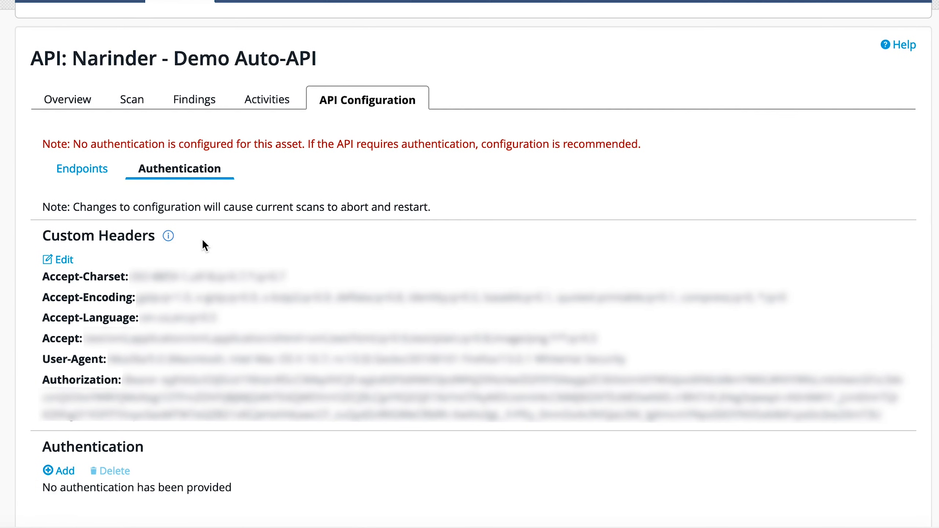
# Step: Add an empty custom header row, browse its header name choices, and cancel the custom header edit
pyautogui.click(62, 264)
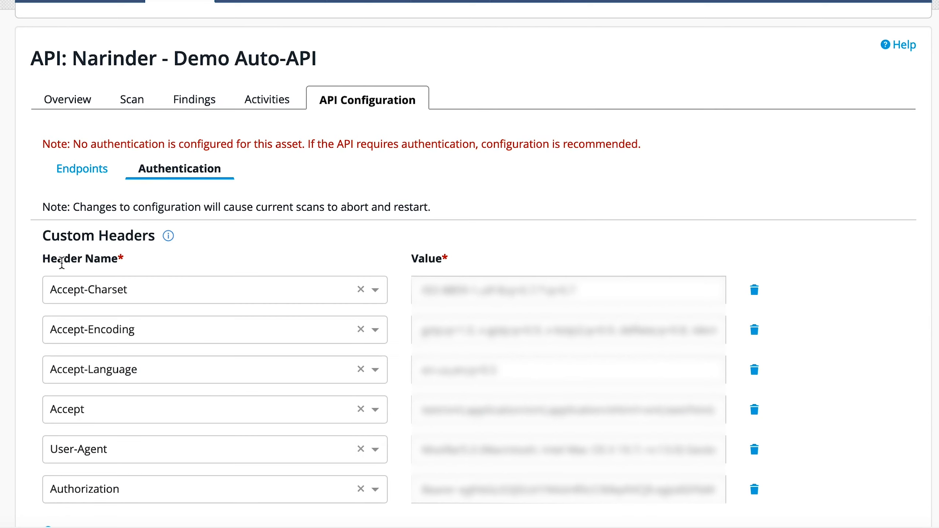
pyautogui.scroll(-4, 304, 231)
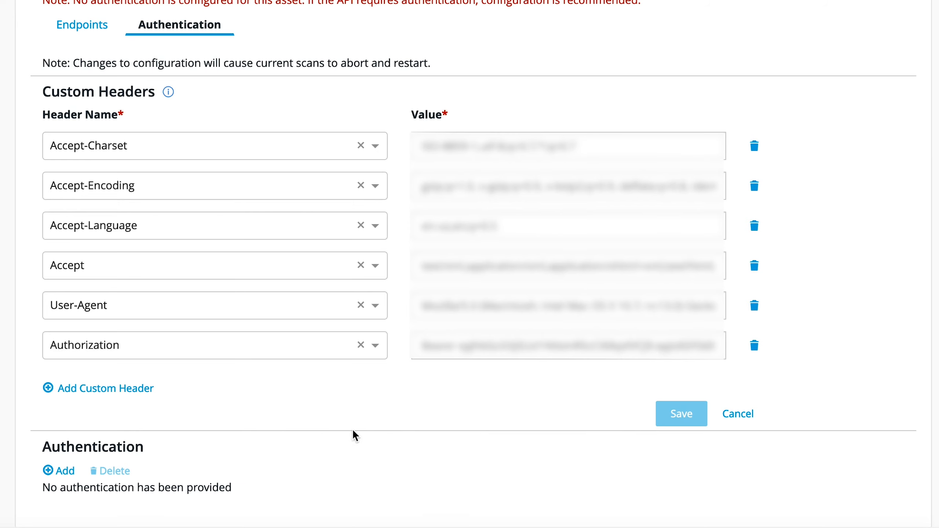
pyautogui.click(72, 389)
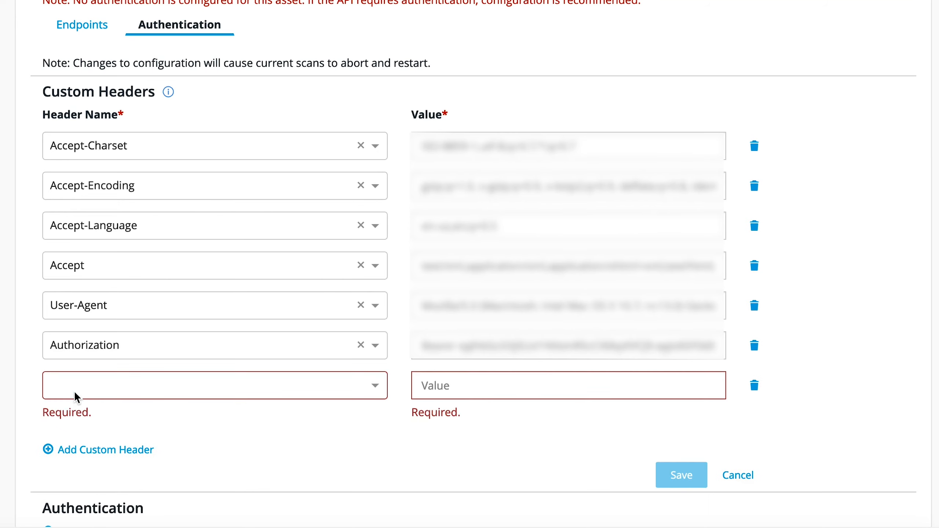
pyautogui.scroll(-1, 229, 461)
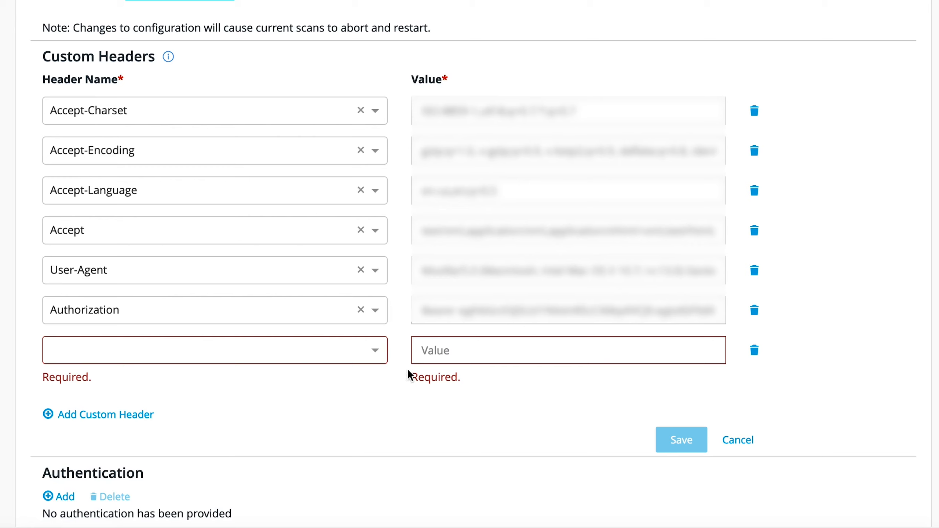
pyautogui.click(371, 355)
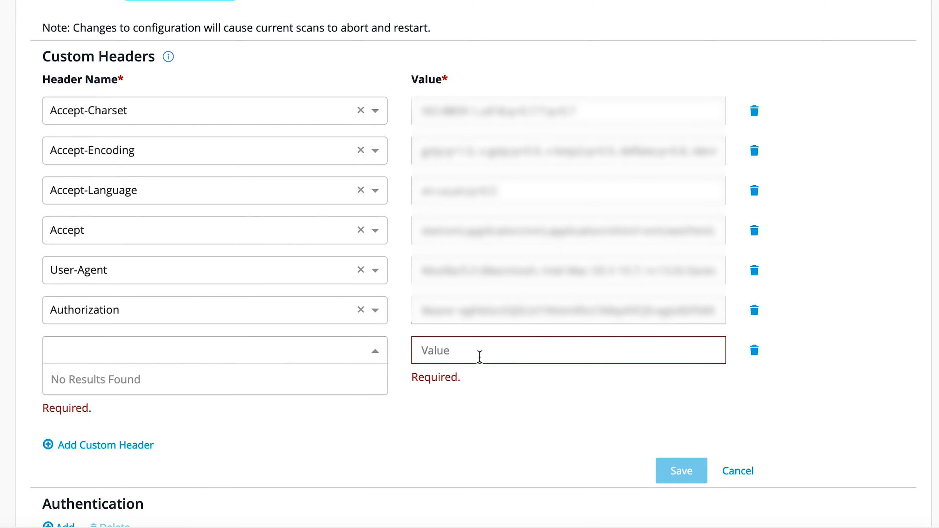
pyautogui.click(466, 428)
pyautogui.click(742, 440)
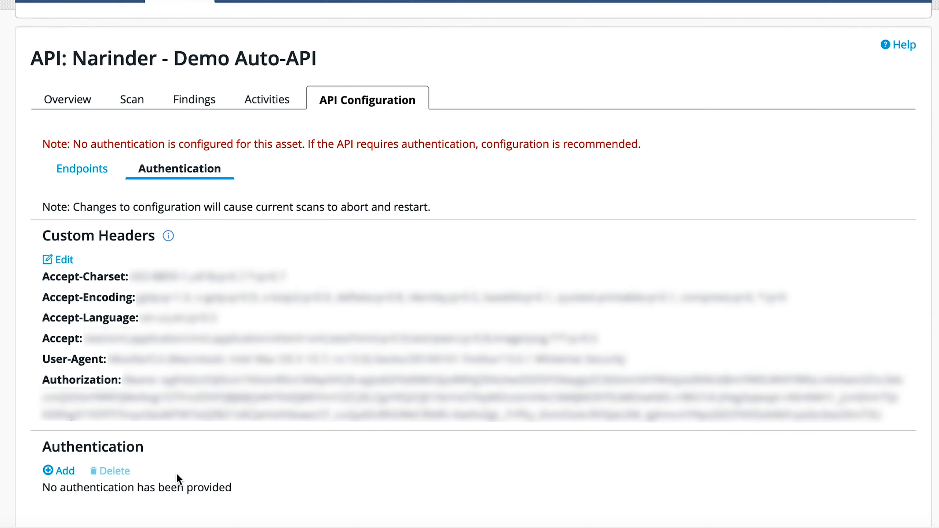
# Step: Add an authentication of type API Key and toggle its location between Query Parameter and Header
pyautogui.click(55, 471)
pyautogui.scroll(-1, 265, 467)
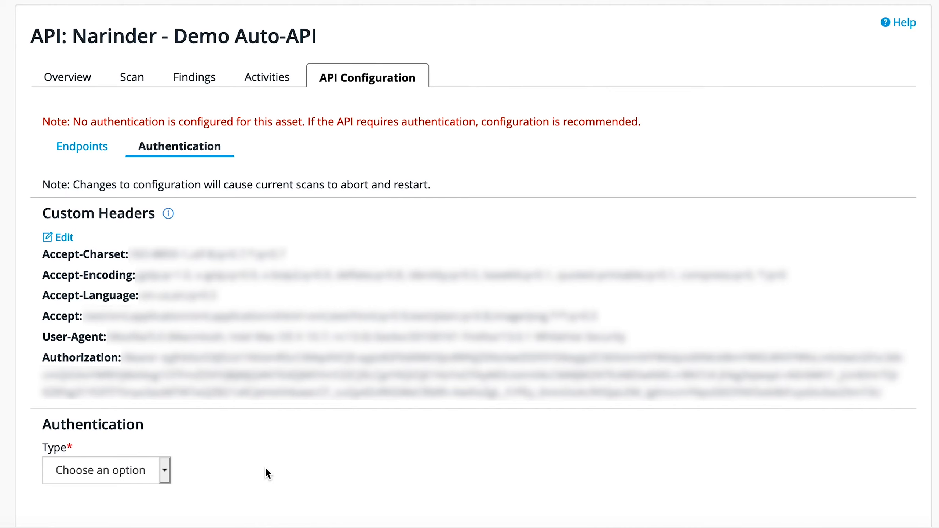
pyautogui.click(159, 468)
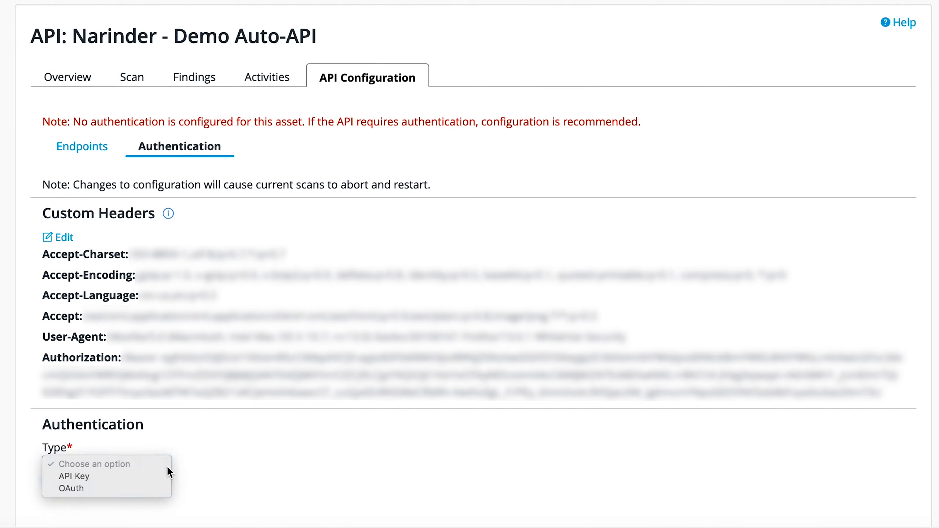
pyautogui.click(144, 476)
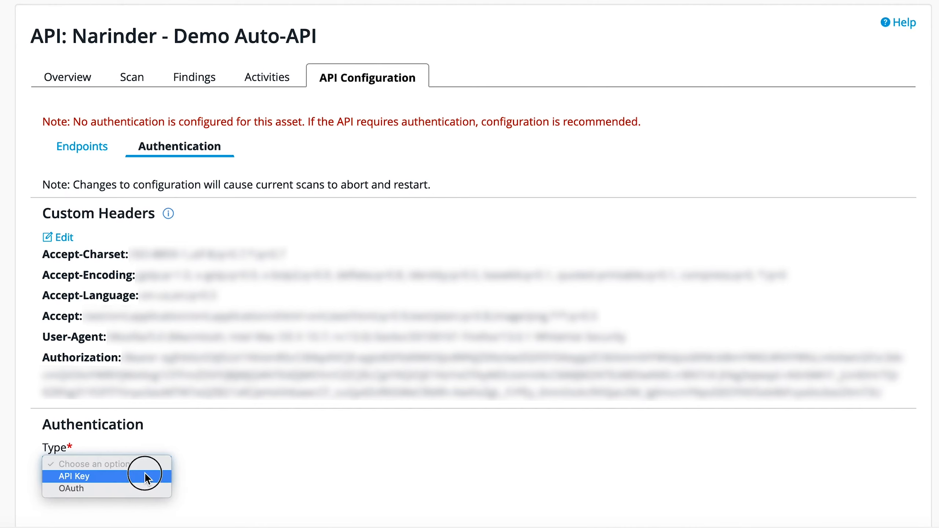
pyautogui.scroll(-5, 201, 405)
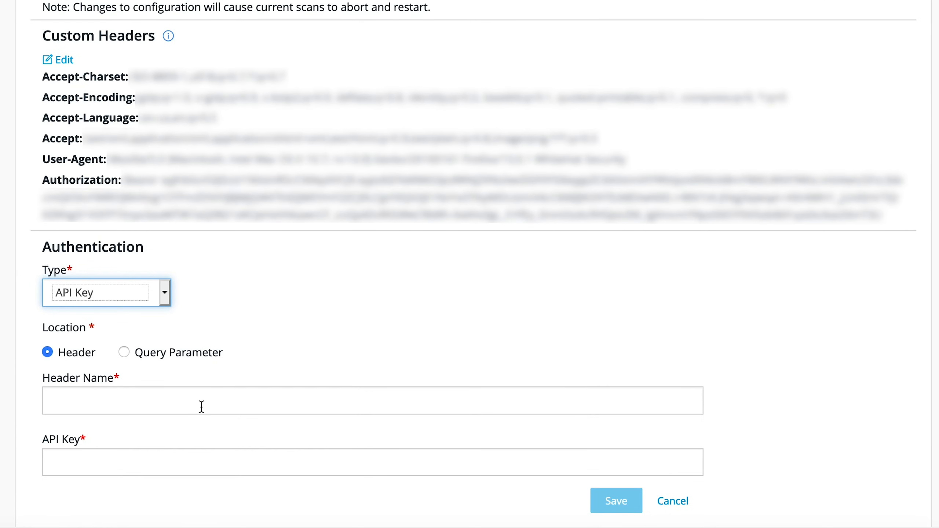
pyautogui.click(125, 352)
pyautogui.click(47, 352)
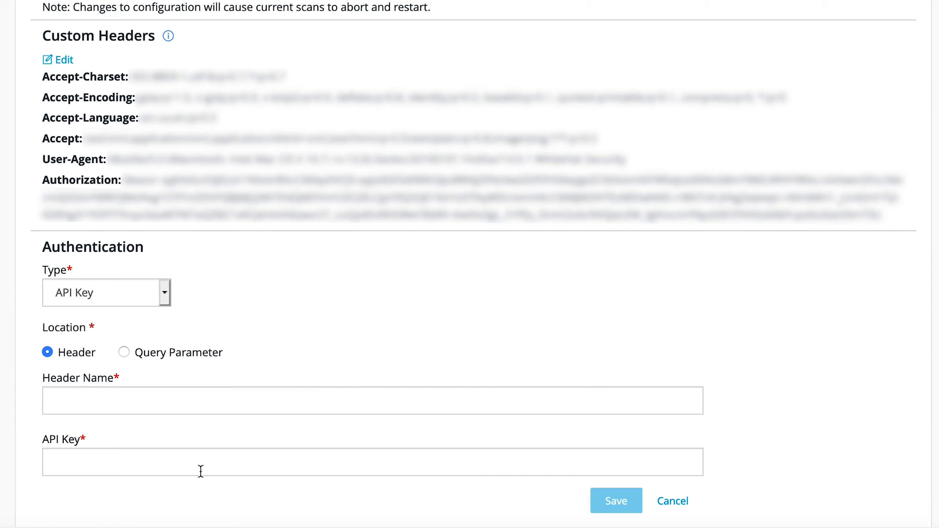
pyautogui.moveTo(628, 509)
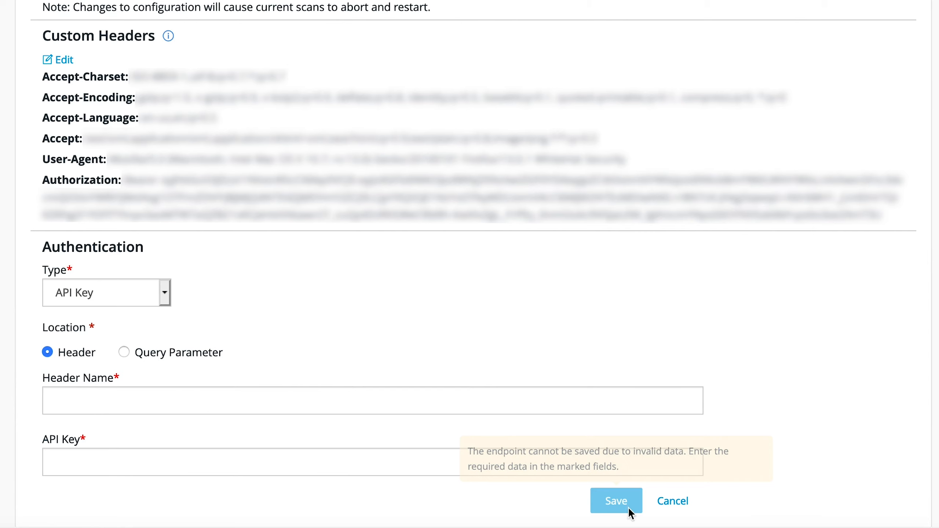
# Step: Switch the authentication type to OAuth and set the authorization flow to Resource Owner
pyautogui.click(163, 295)
pyautogui.click(161, 299)
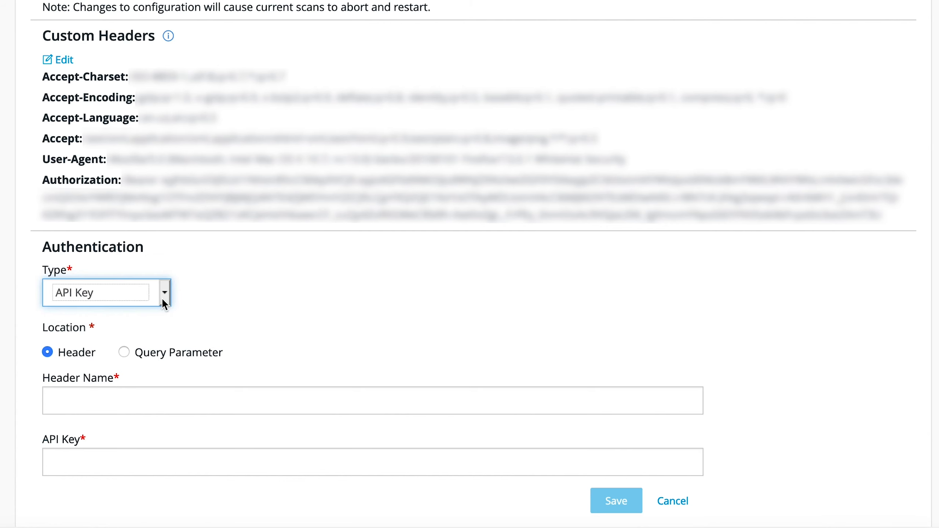
pyautogui.scroll(-8, 276, 295)
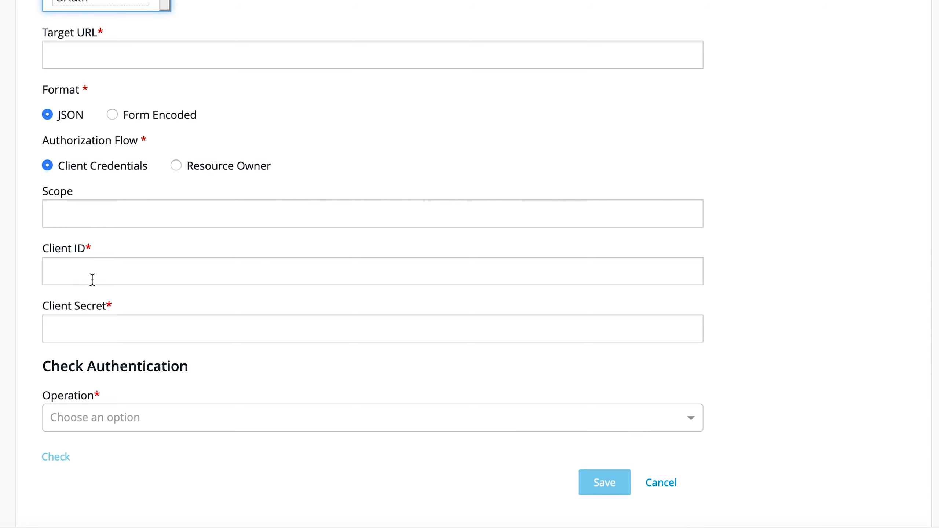
pyautogui.click(176, 166)
pyautogui.scroll(-3, 131, 220)
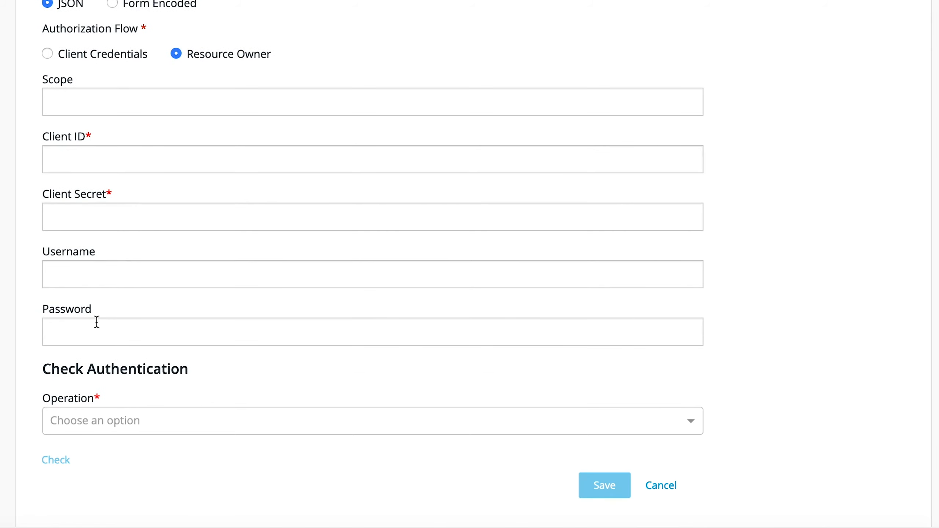
pyautogui.scroll(-3, 126, 435)
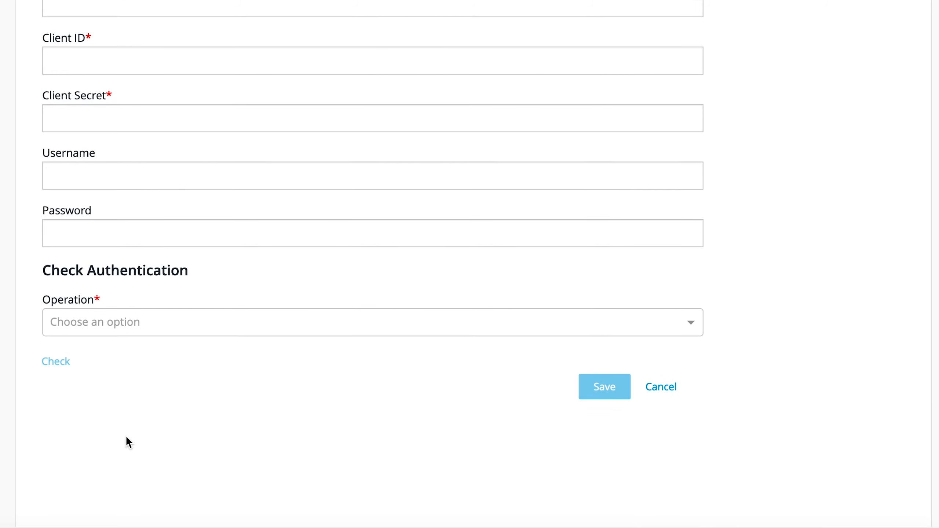
# Step: Browse the Check Authentication operation choices, cancel the authentication form, and return to Endpoints
pyautogui.click(313, 328)
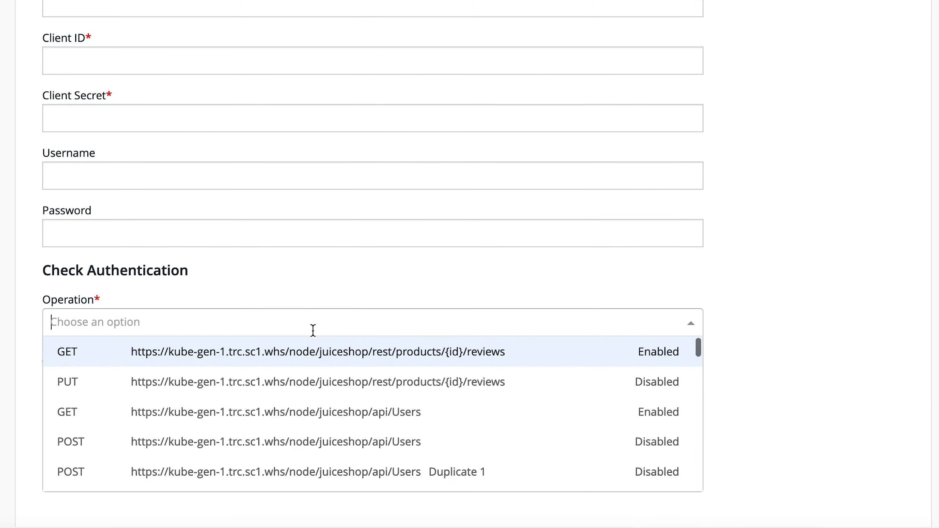
pyautogui.scroll(-10, 285, 444)
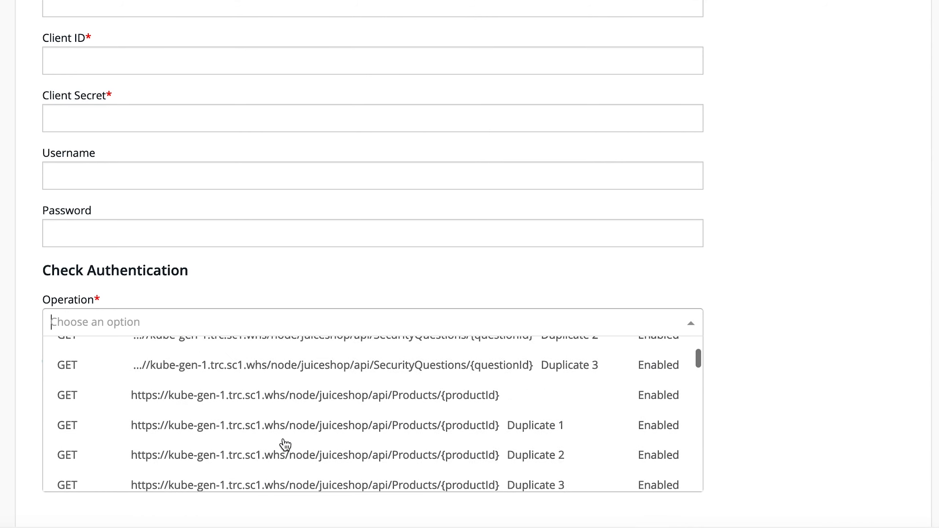
pyautogui.scroll(10, 285, 444)
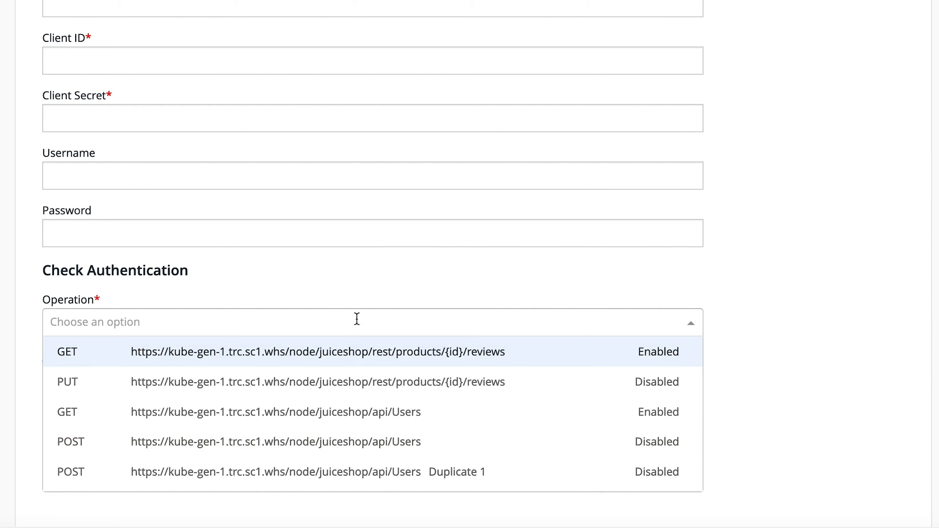
pyautogui.click(371, 264)
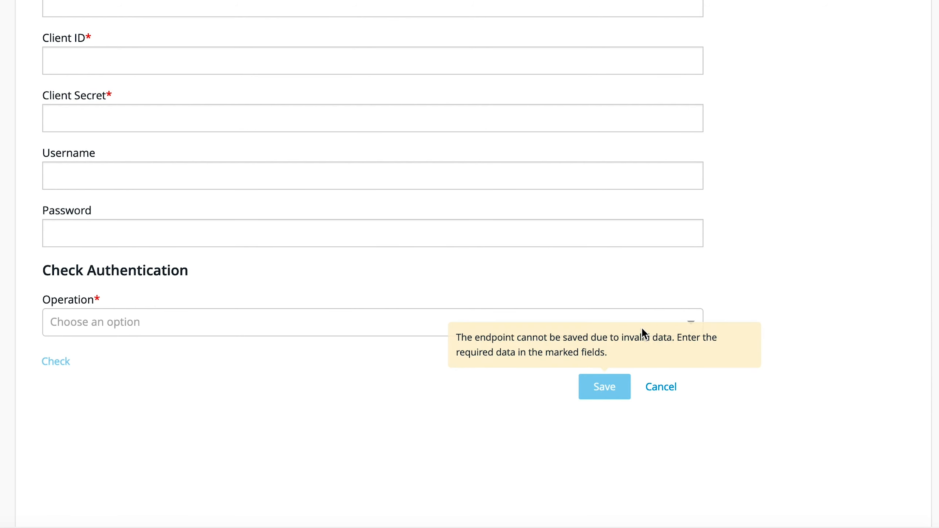
pyautogui.click(674, 387)
pyautogui.click(82, 241)
pyautogui.scroll(-2, 325, 267)
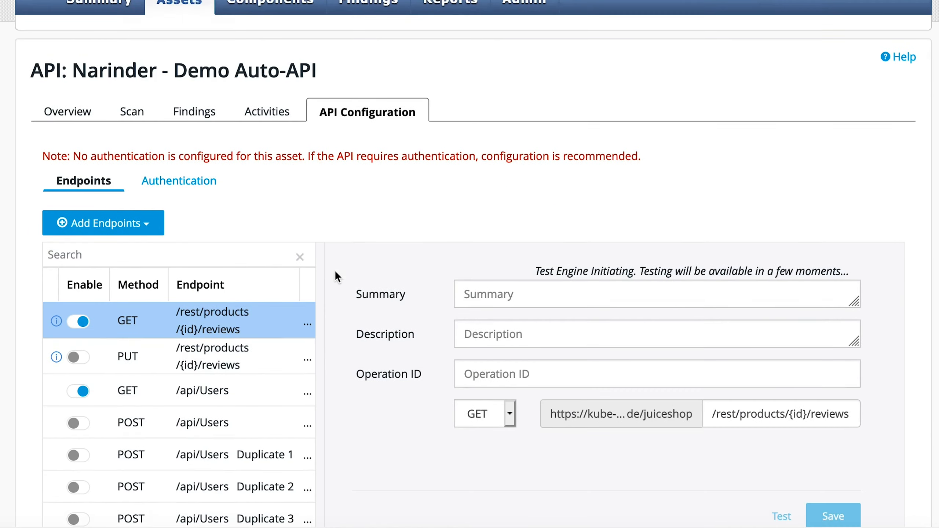